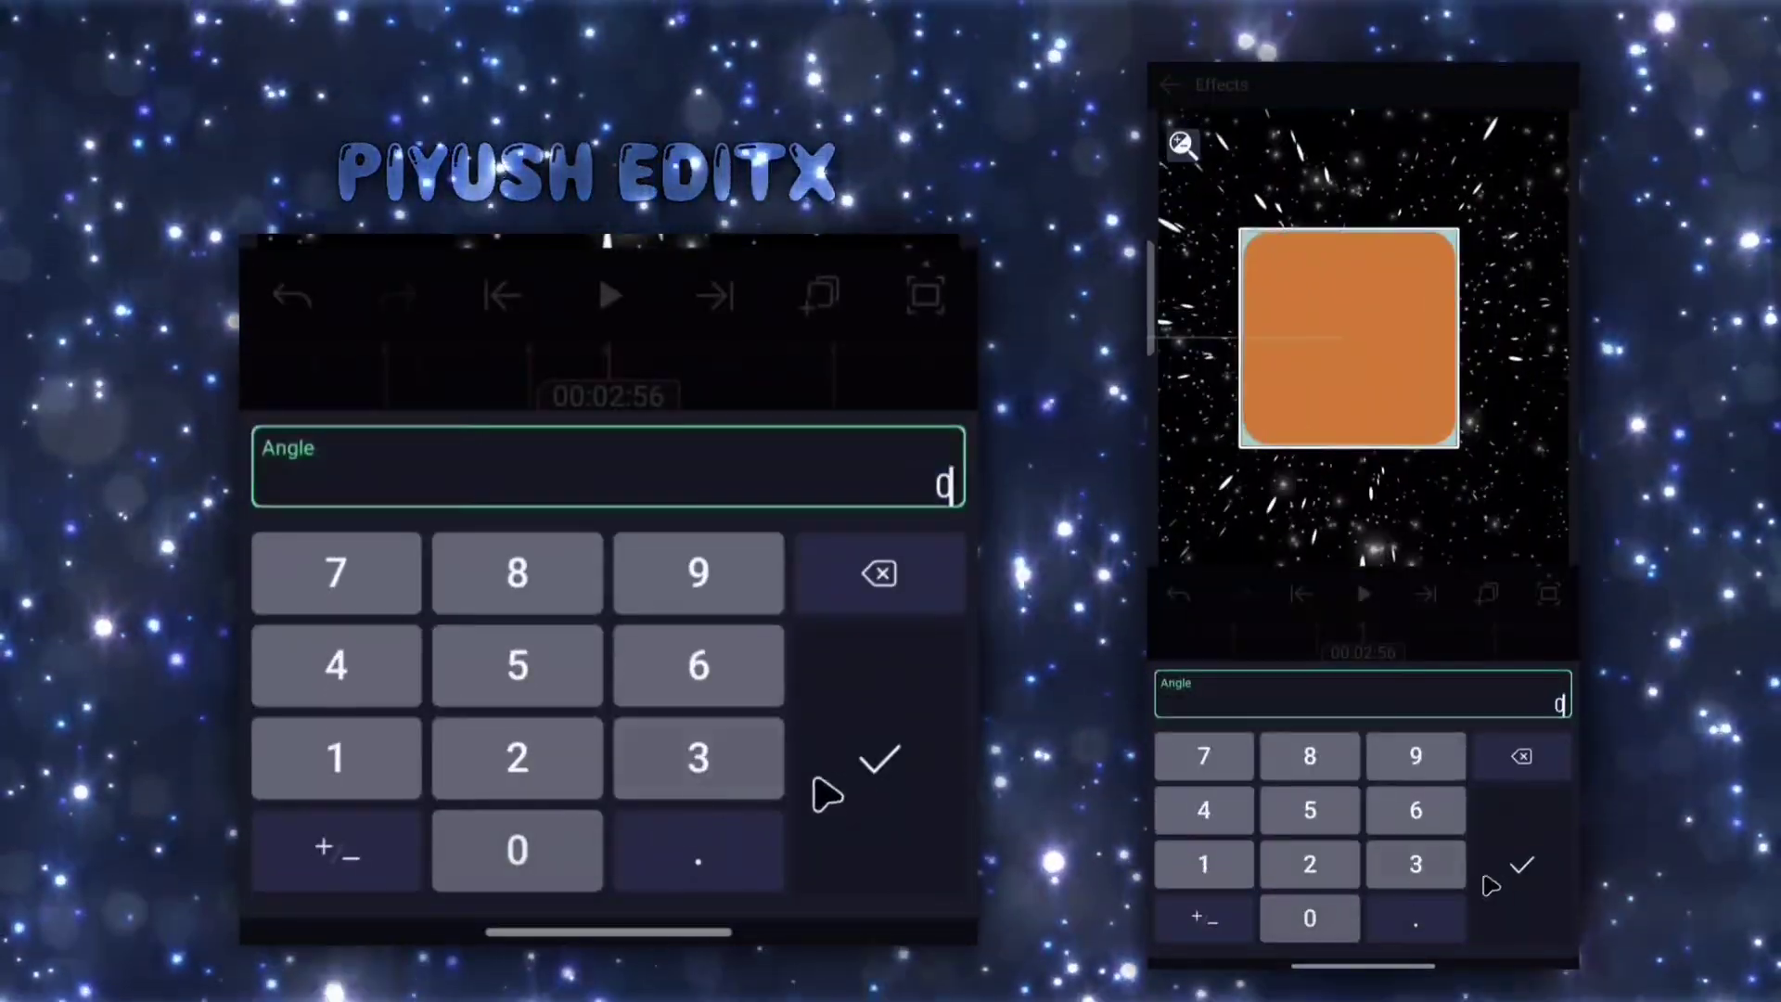
# - Confirm the 0° flip angle and preview the flip animation
pyautogui.click(827, 791)
pyautogui.click(591, 474)
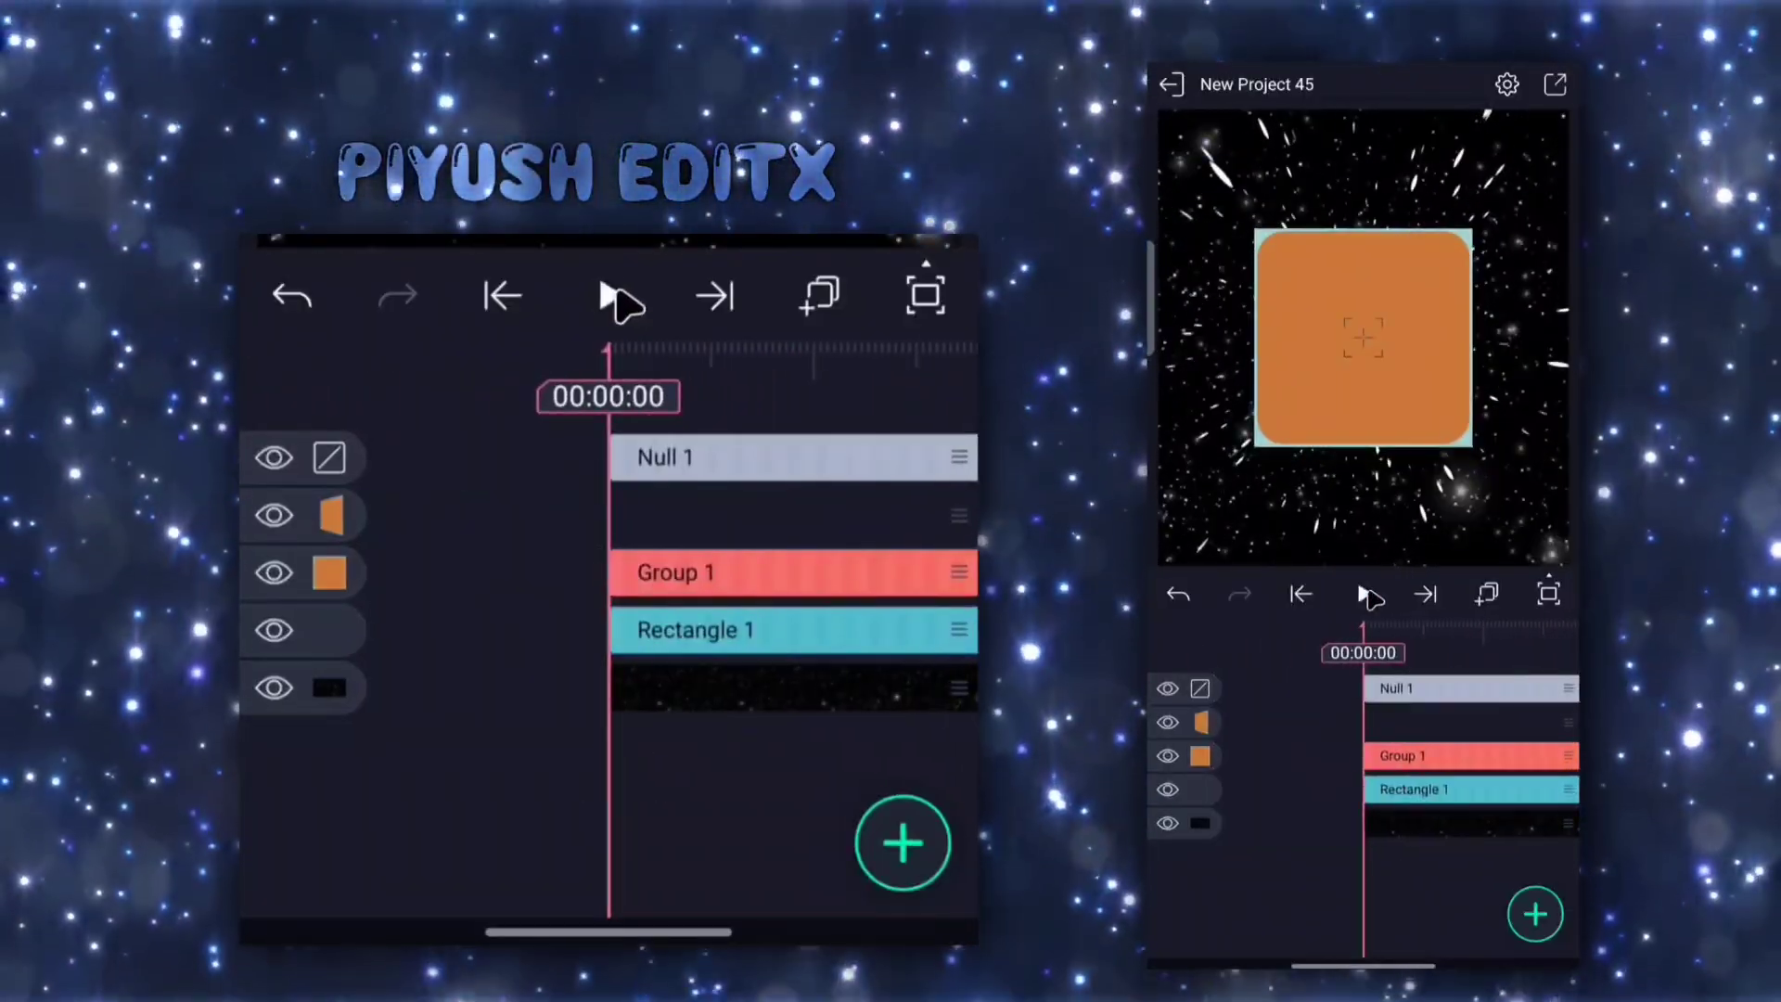
pyautogui.click(613, 297)
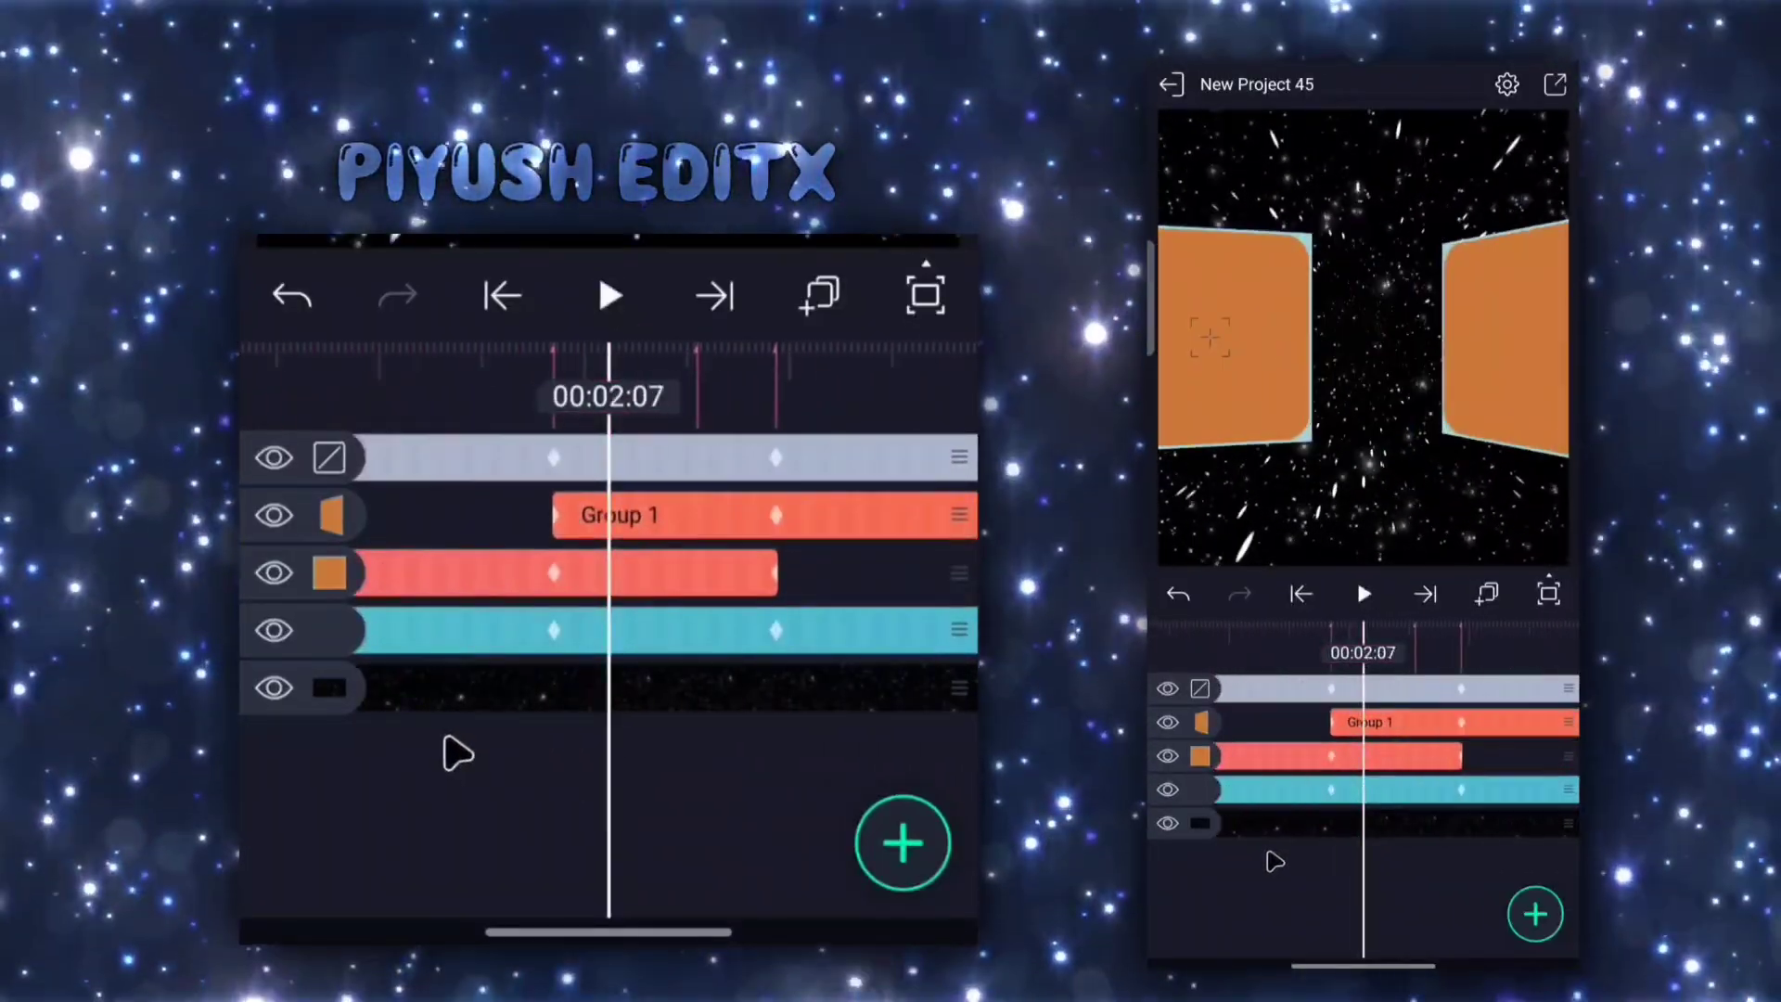
# - Paste the ease-out curve onto the 3D Particles keyframes
pyautogui.click(614, 637)
pyautogui.click(707, 647)
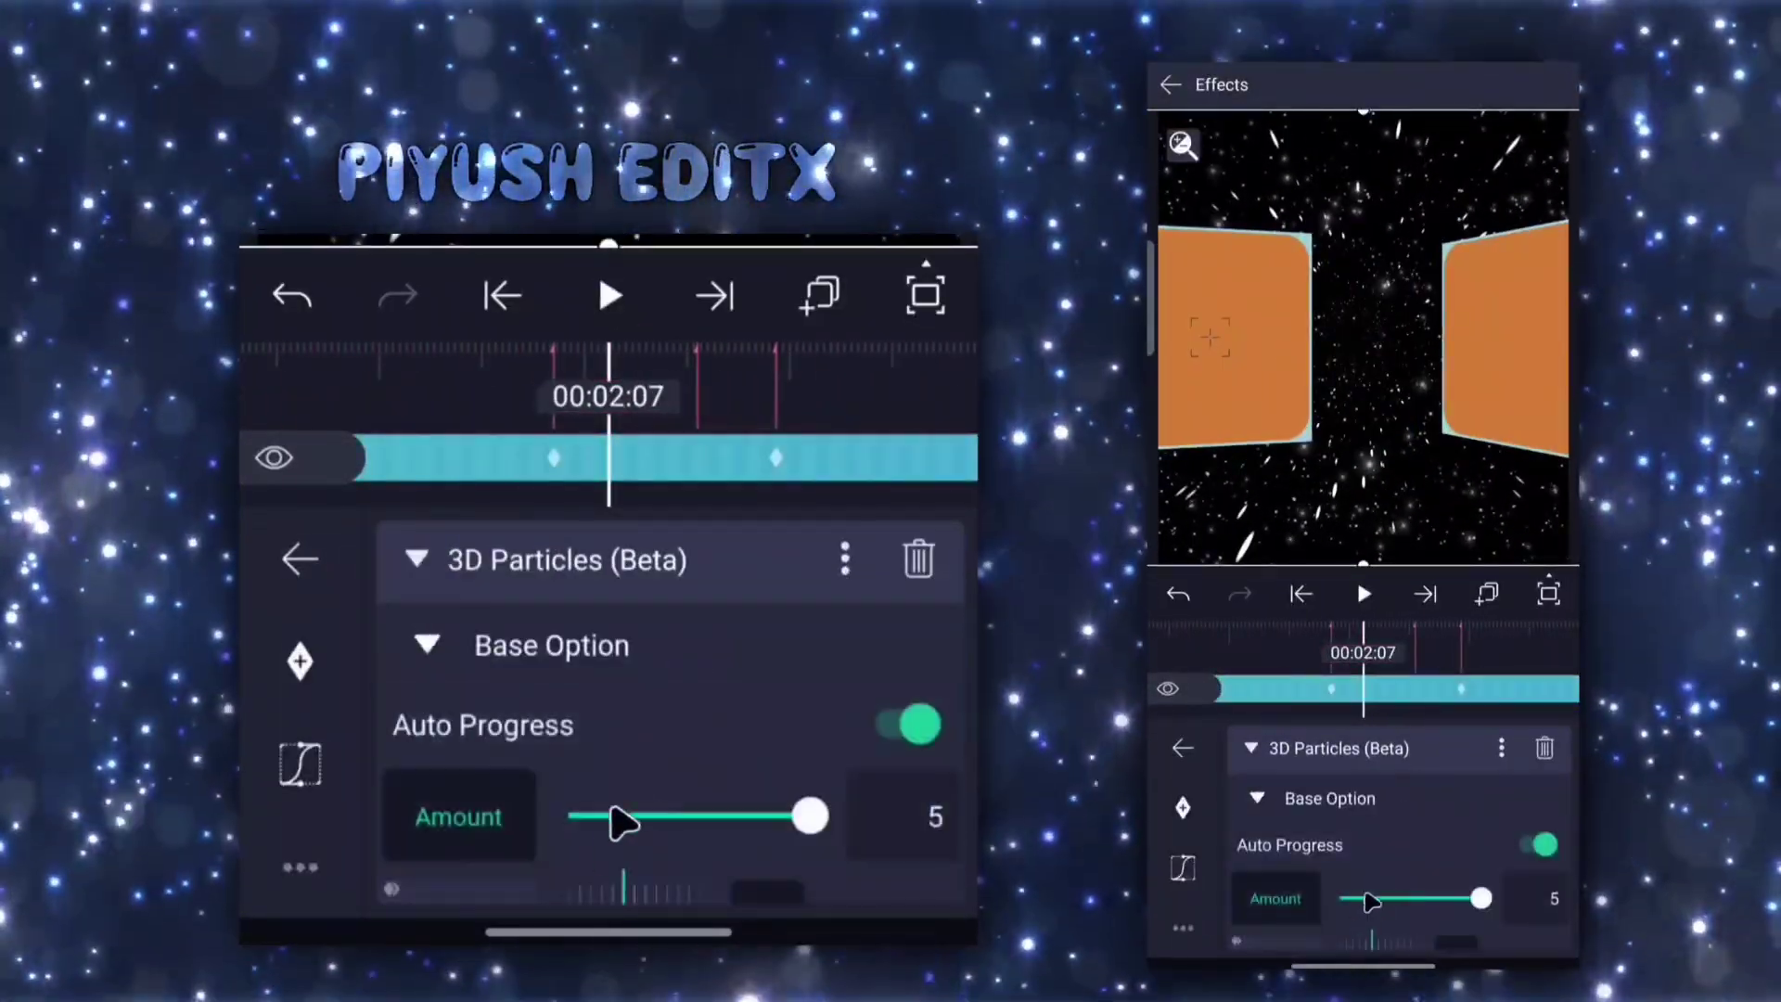
pyautogui.moveTo(780, 844); pyautogui.dragTo(438, 637)
pyautogui.click(300, 762)
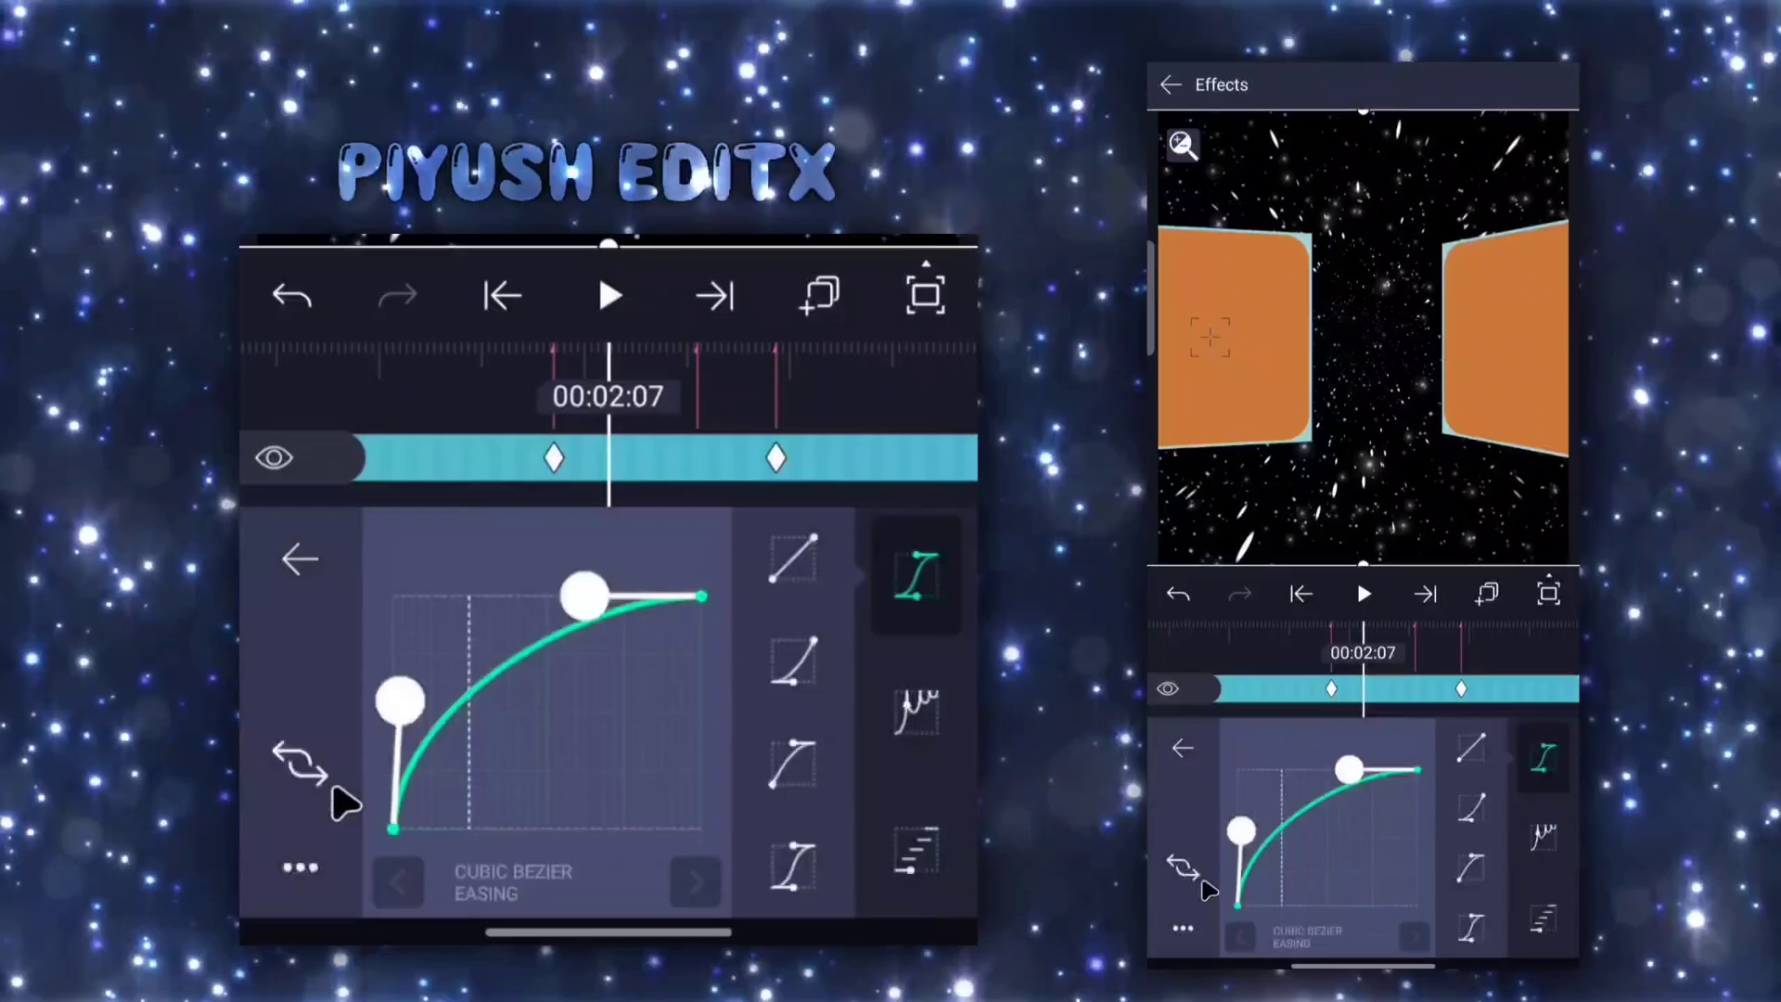
pyautogui.click(300, 868)
pyautogui.click(357, 617)
pyautogui.click(604, 569)
# - Paste the ease-out curve onto the orange square's Flip Layer effect
pyautogui.click(683, 656)
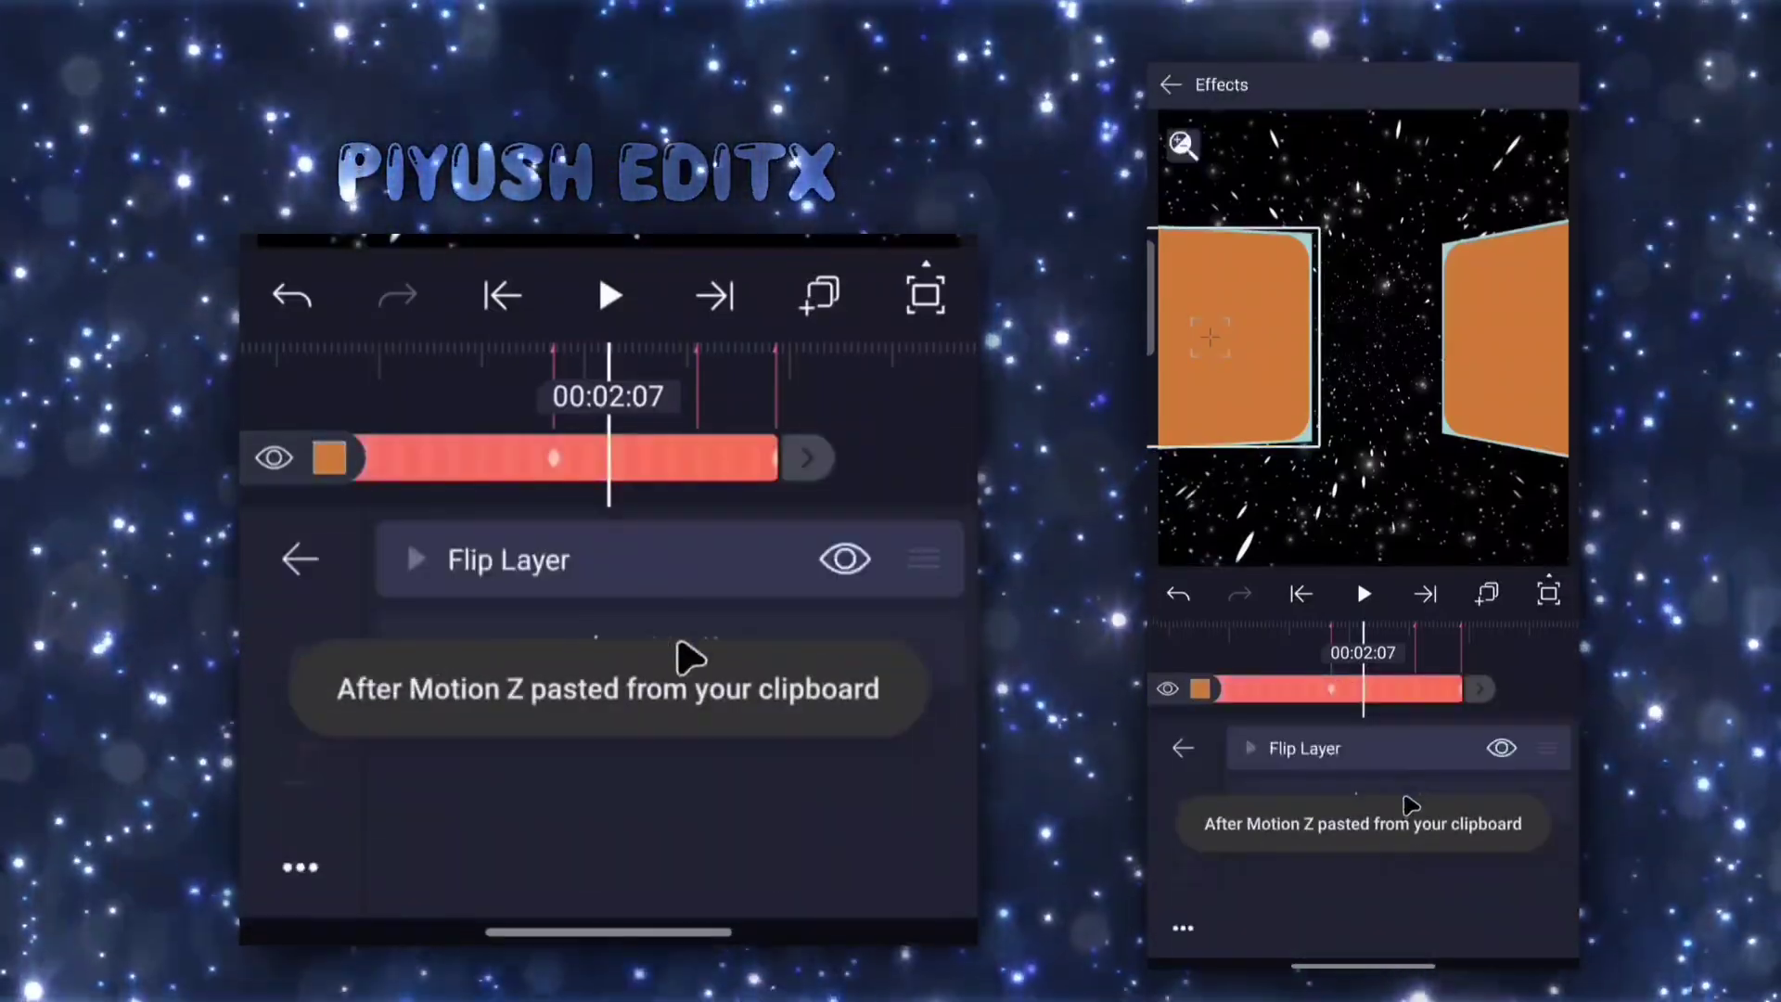
pyautogui.click(349, 779)
pyautogui.click(300, 822)
pyautogui.click(299, 559)
pyautogui.click(299, 558)
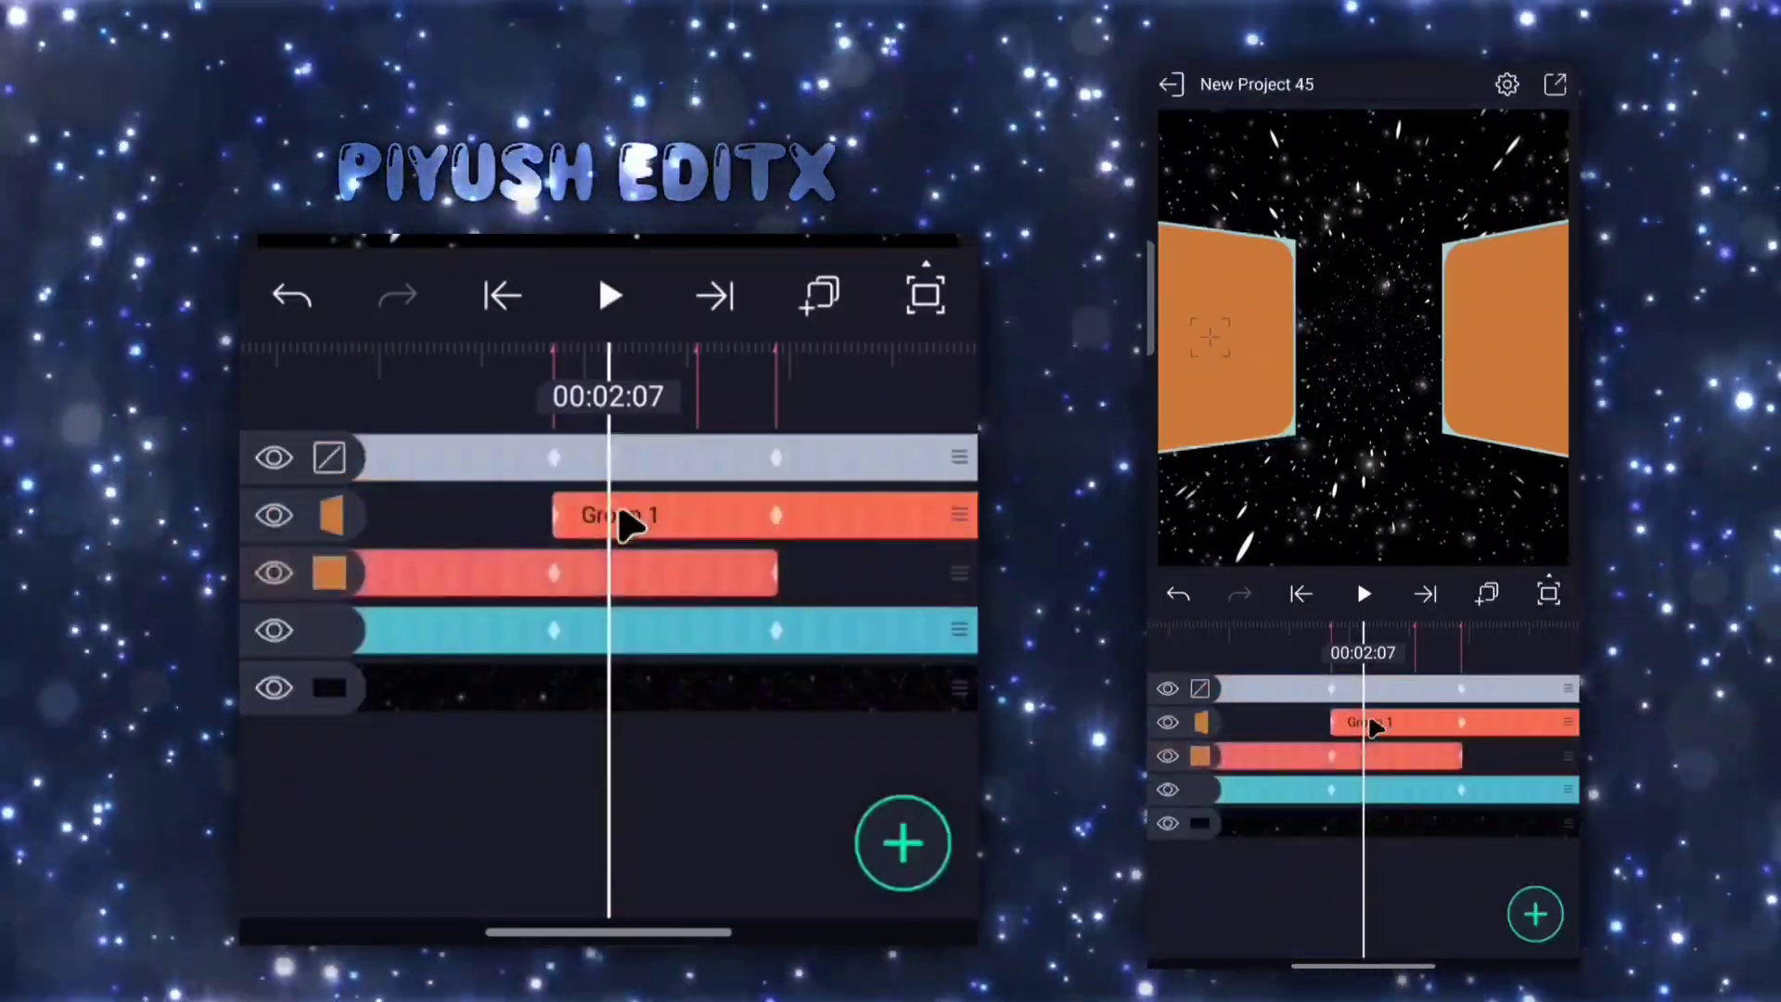
# - Paste the ease-out curve onto Group 1's Flip Layer effect and return to the timeline
pyautogui.click(624, 516)
pyautogui.click(844, 808)
pyautogui.click(526, 585)
pyautogui.click(353, 763)
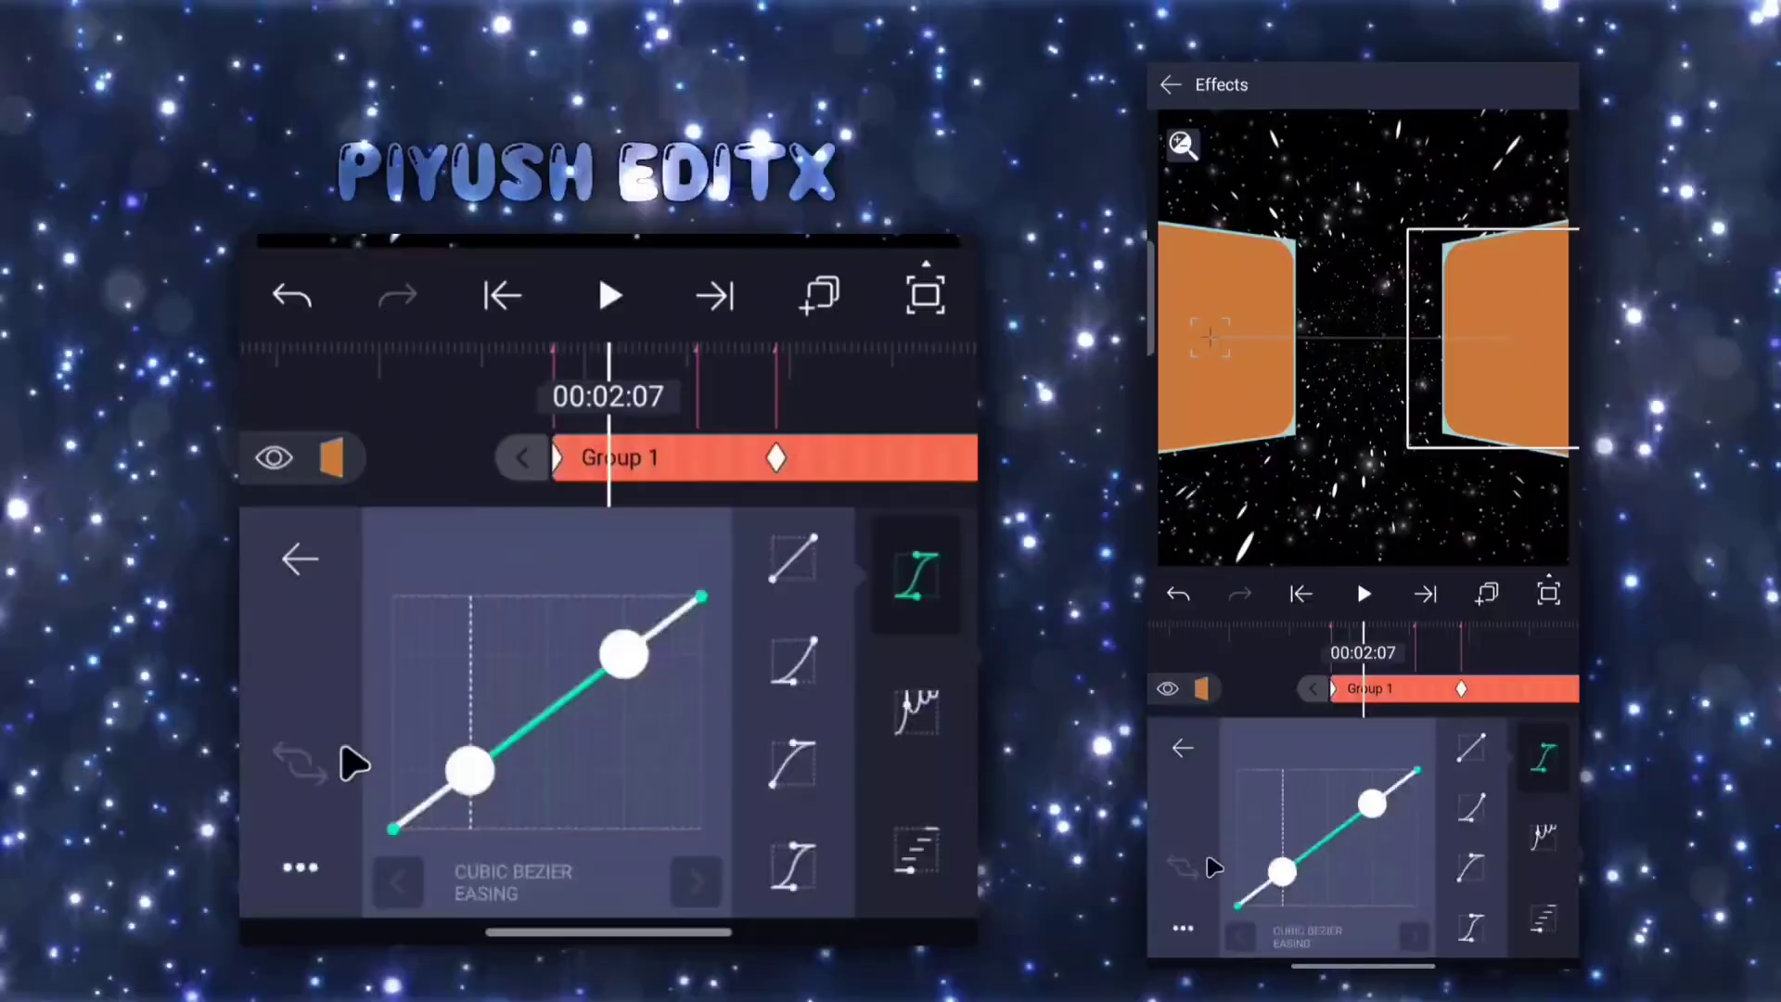
pyautogui.click(309, 861)
pyautogui.click(481, 585)
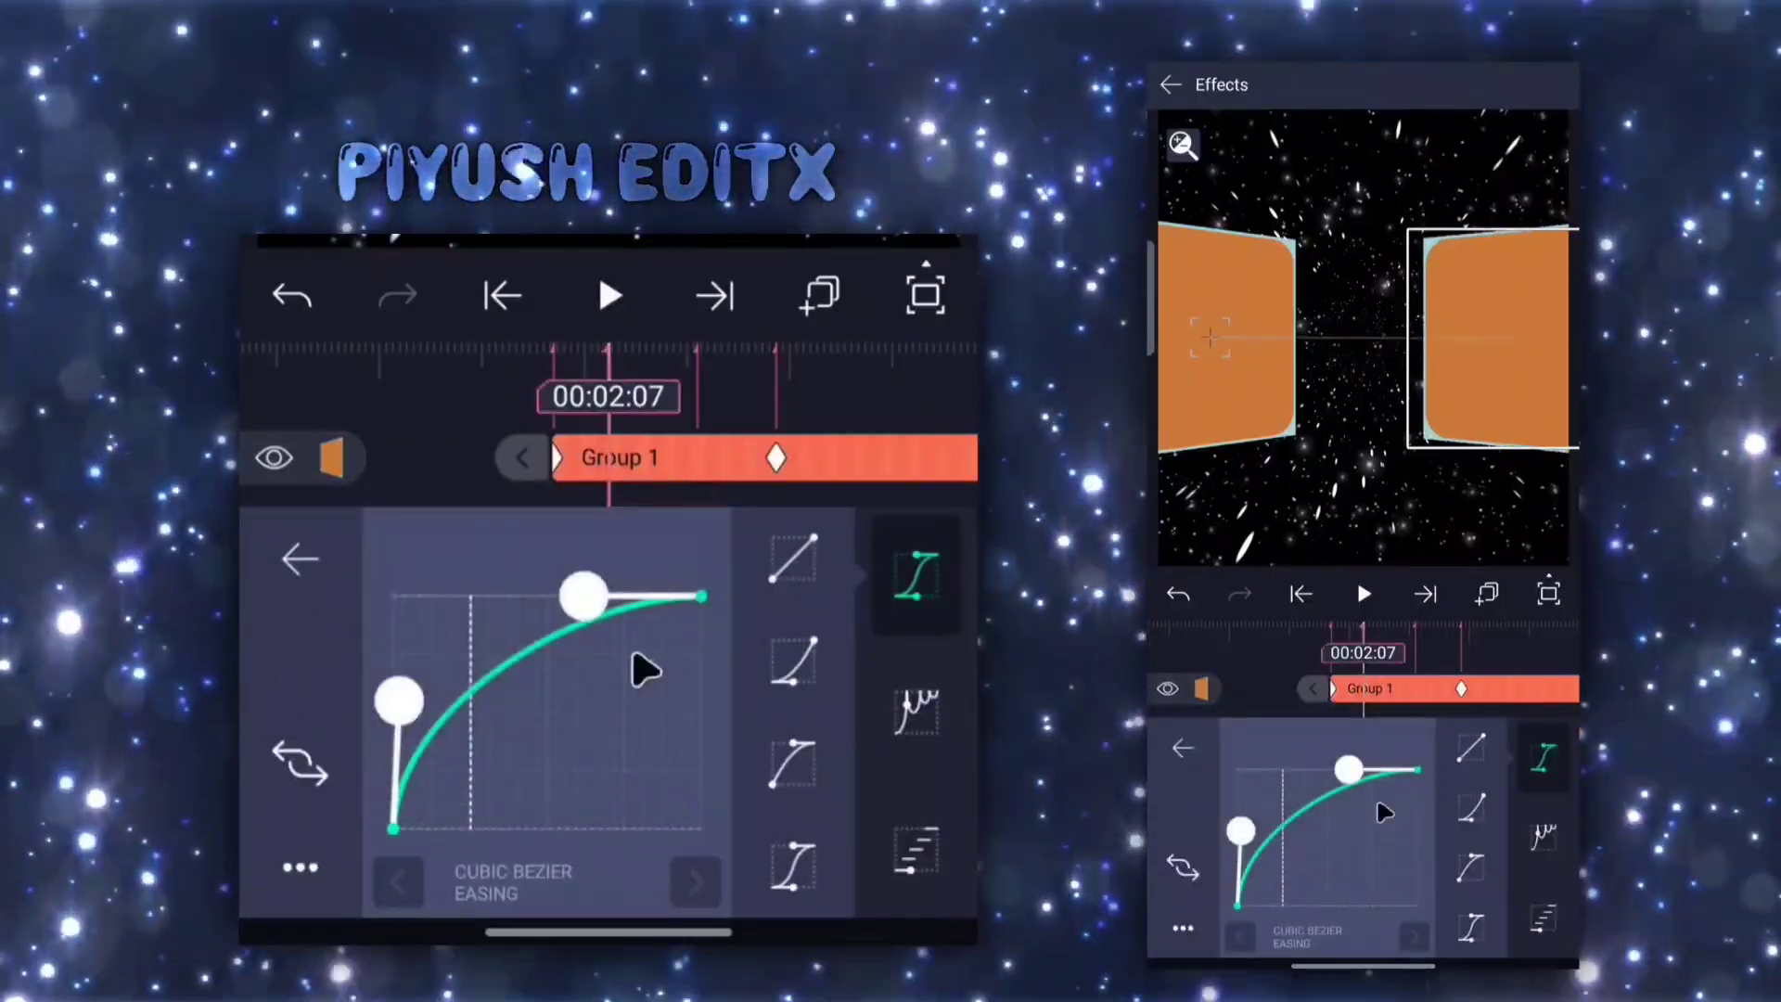
pyautogui.click(299, 559)
pyautogui.click(1165, 84)
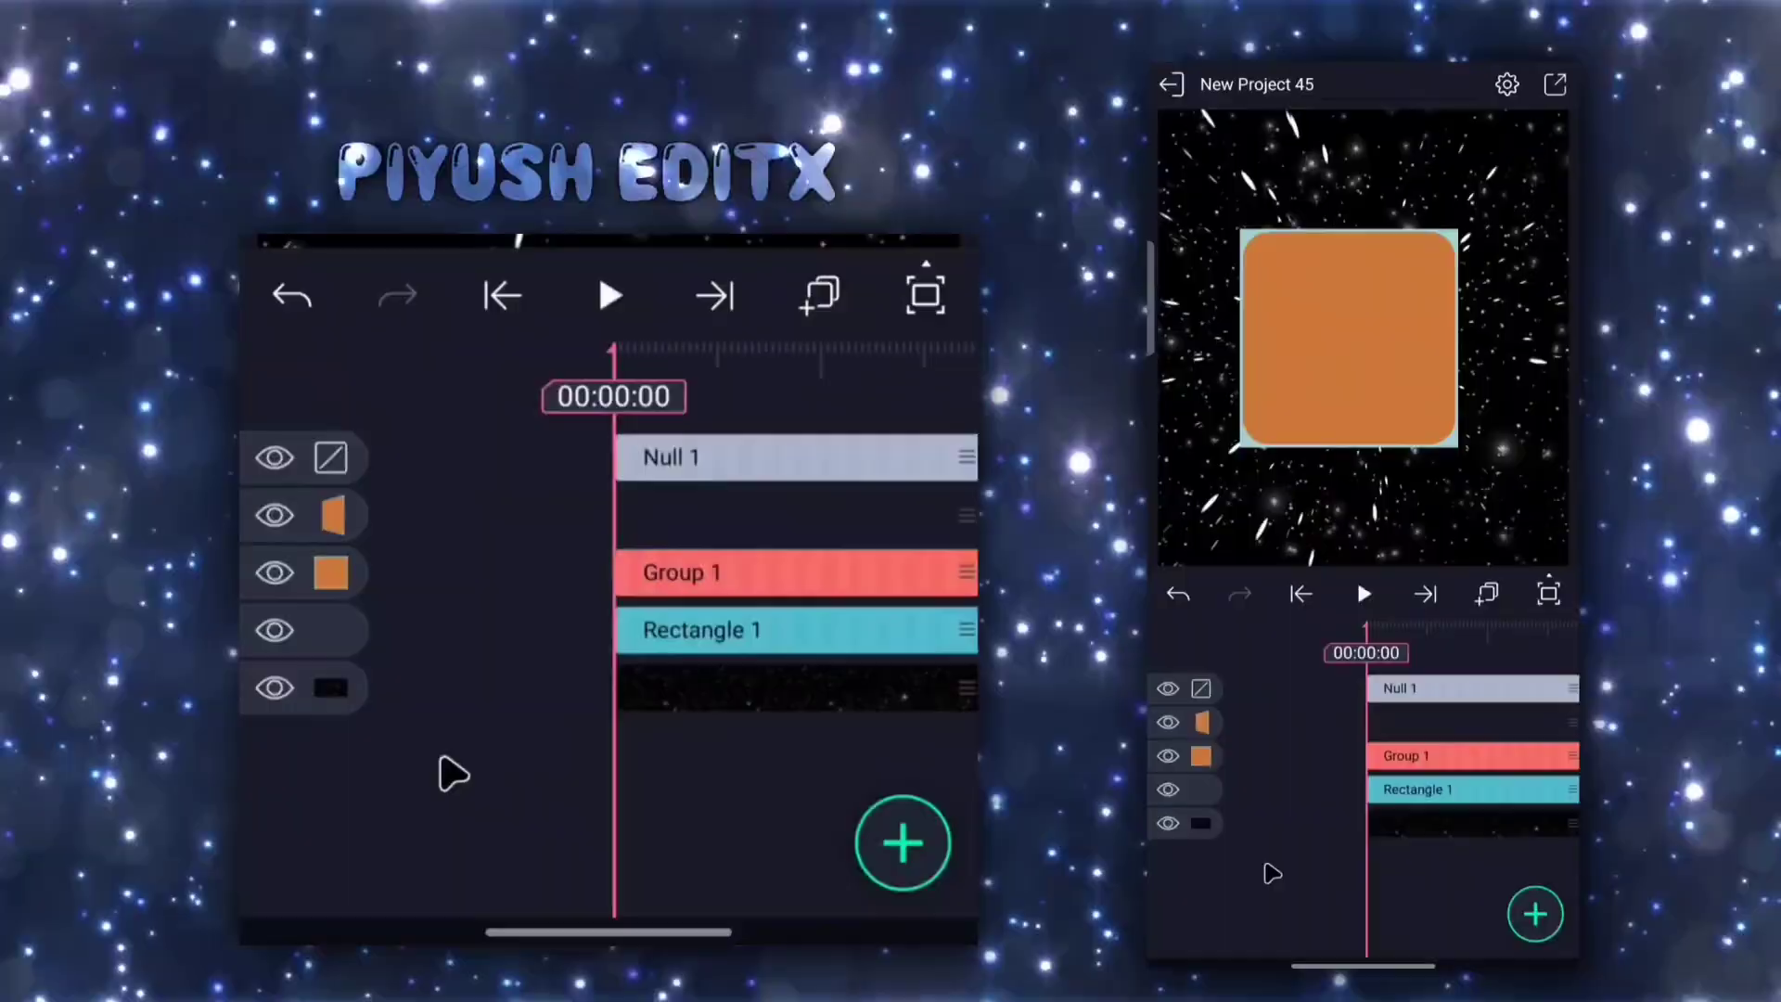
# - Preview the animation, select Null 1 and check its transform settings
pyautogui.click(610, 296)
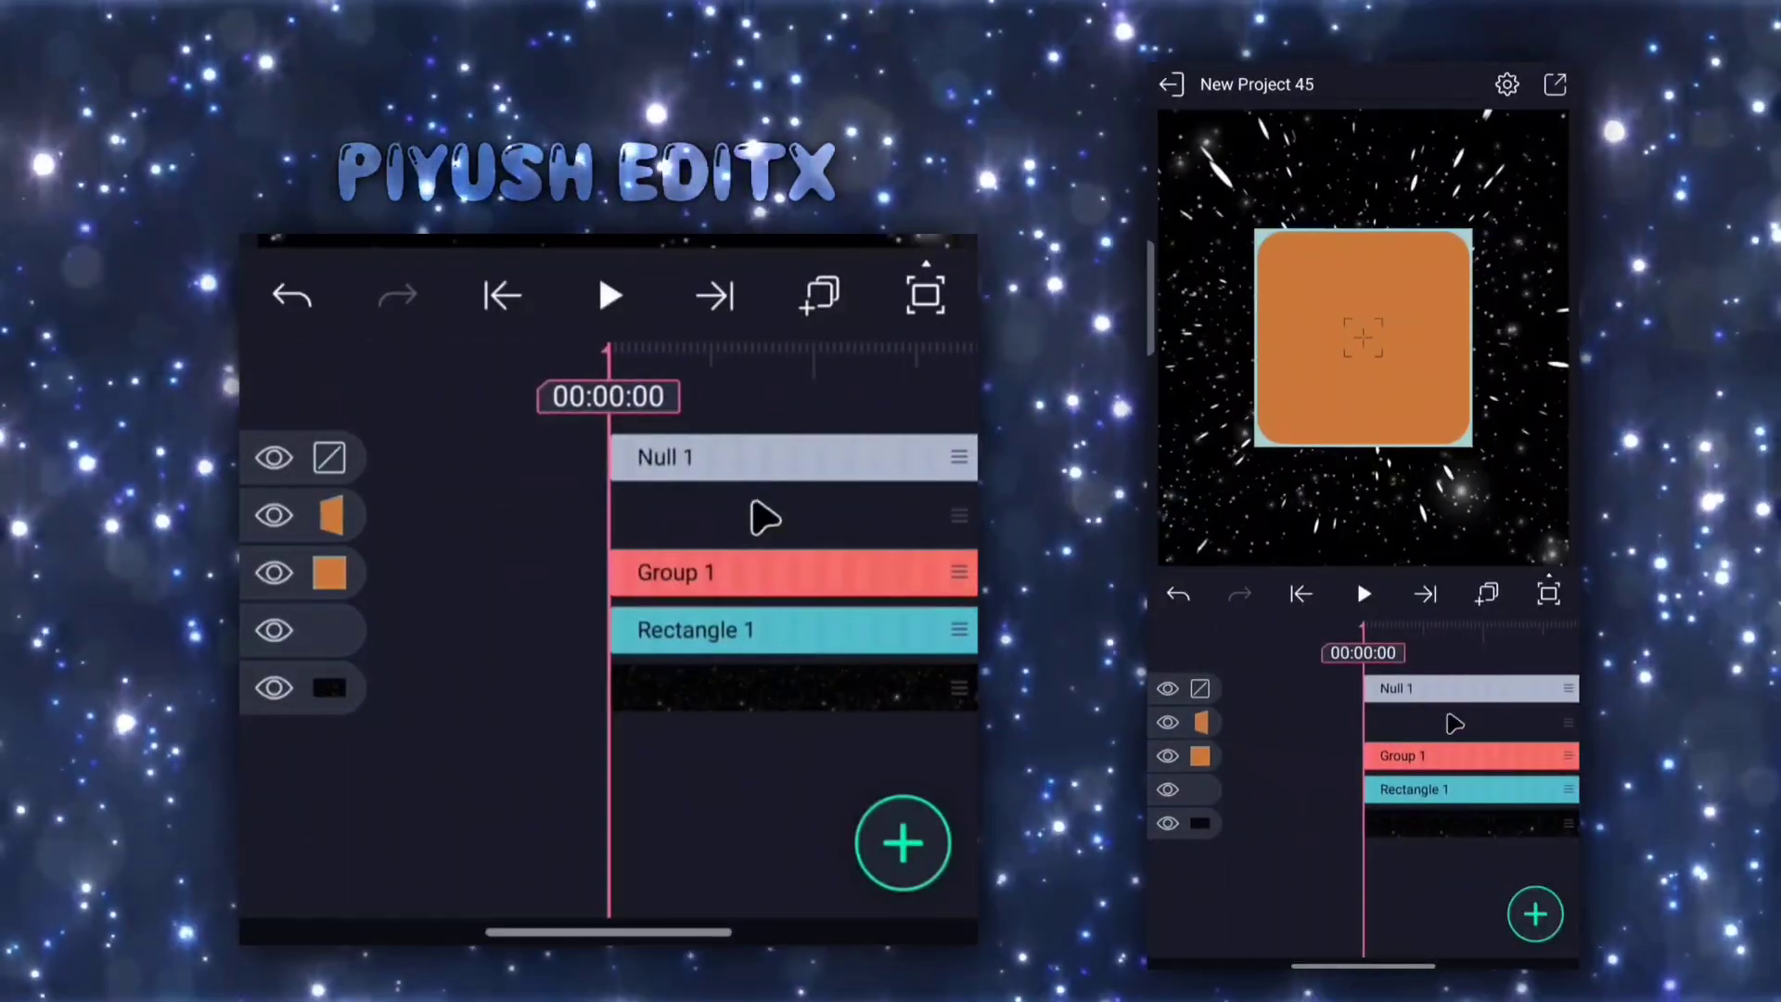
pyautogui.moveTo(764, 516)
pyautogui.mouseDown()
pyautogui.moveTo(490, 678)
pyautogui.moveTo(841, 501)
pyautogui.mouseUp()
pyautogui.click(675, 470)
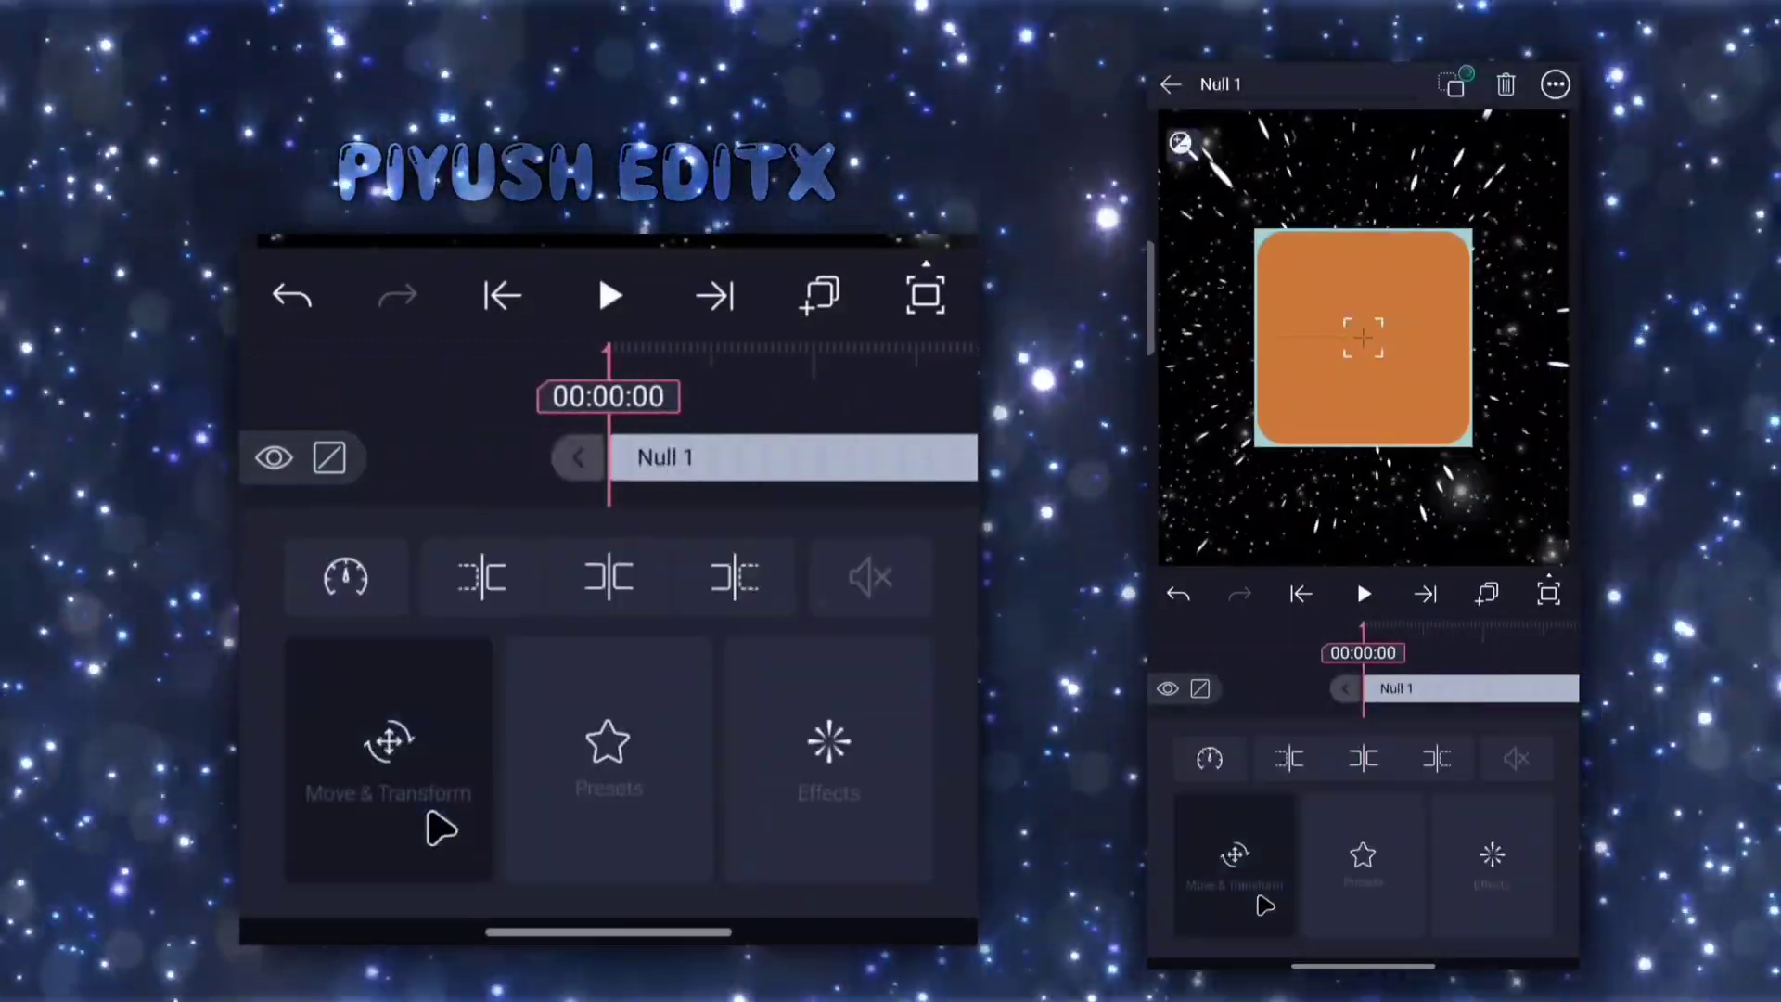
pyautogui.click(404, 781)
pyautogui.click(795, 470)
pyautogui.moveTo(748, 696)
pyautogui.mouseDown()
pyautogui.moveTo(404, 719)
pyautogui.moveTo(725, 682)
pyautogui.mouseUp()
pyautogui.click(729, 630)
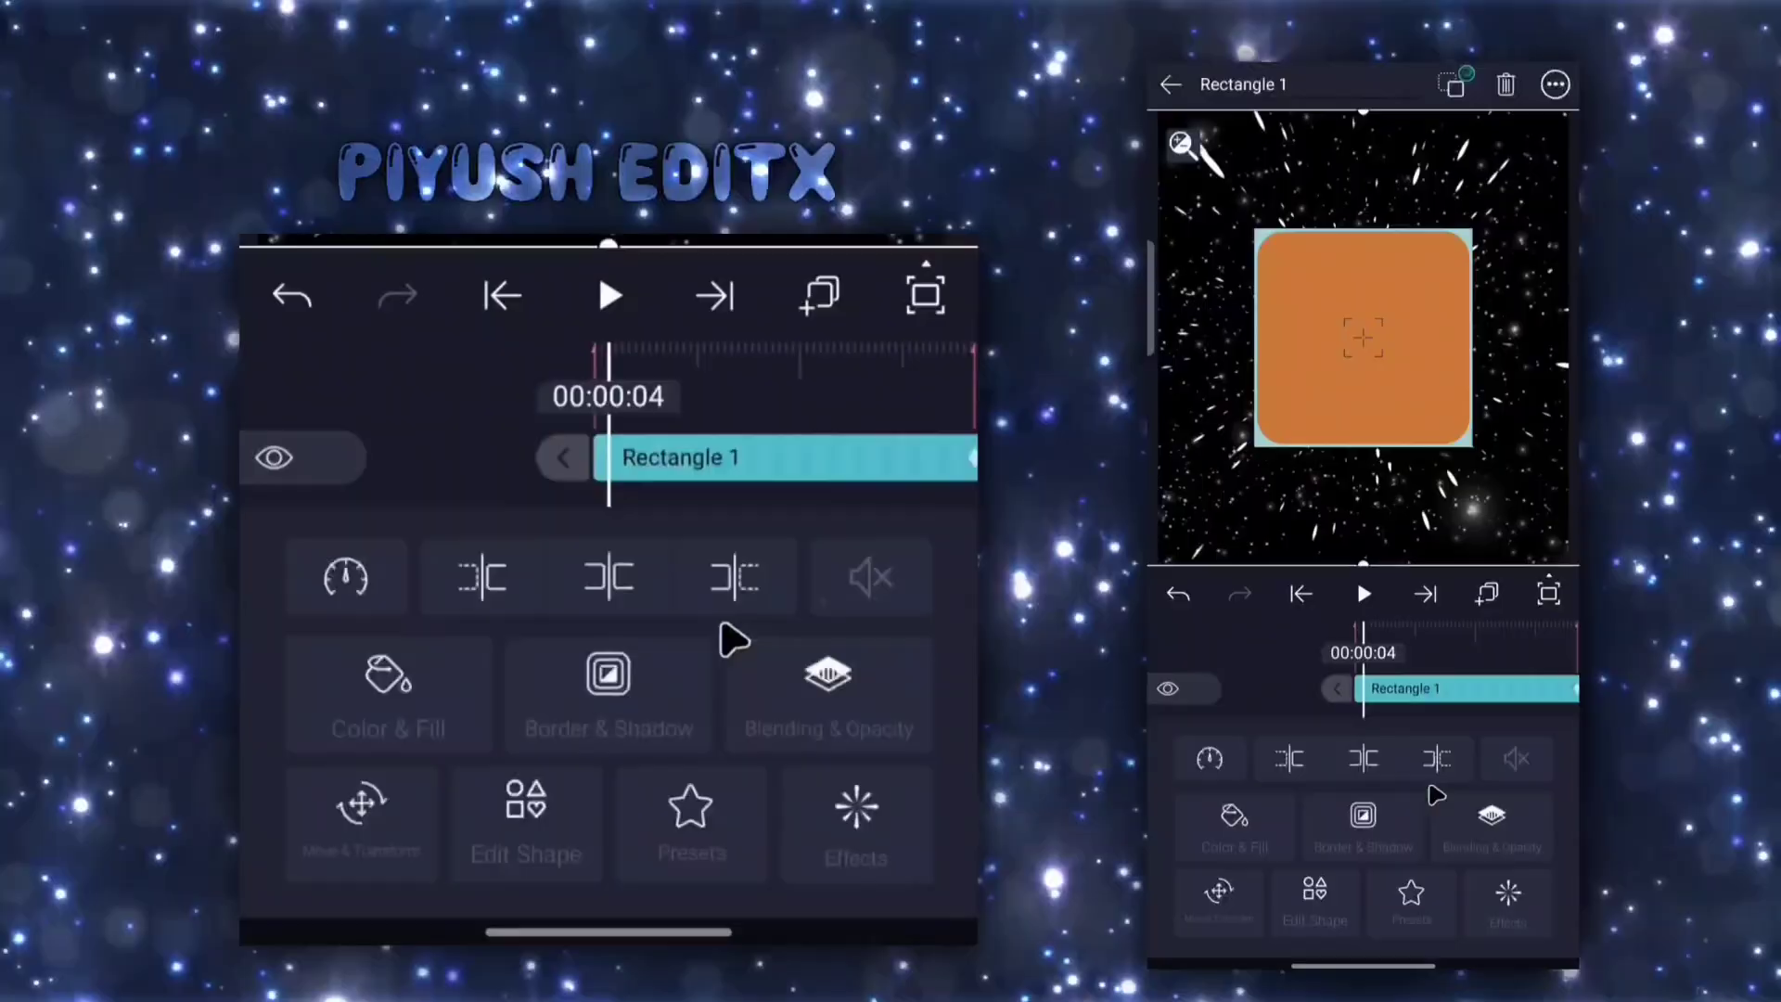
# - Keyframe Null 1's scale at 100 and apply bezier easing to the scale keyframes
pyautogui.click(677, 509)
pyautogui.click(677, 460)
pyautogui.click(358, 823)
pyautogui.click(912, 765)
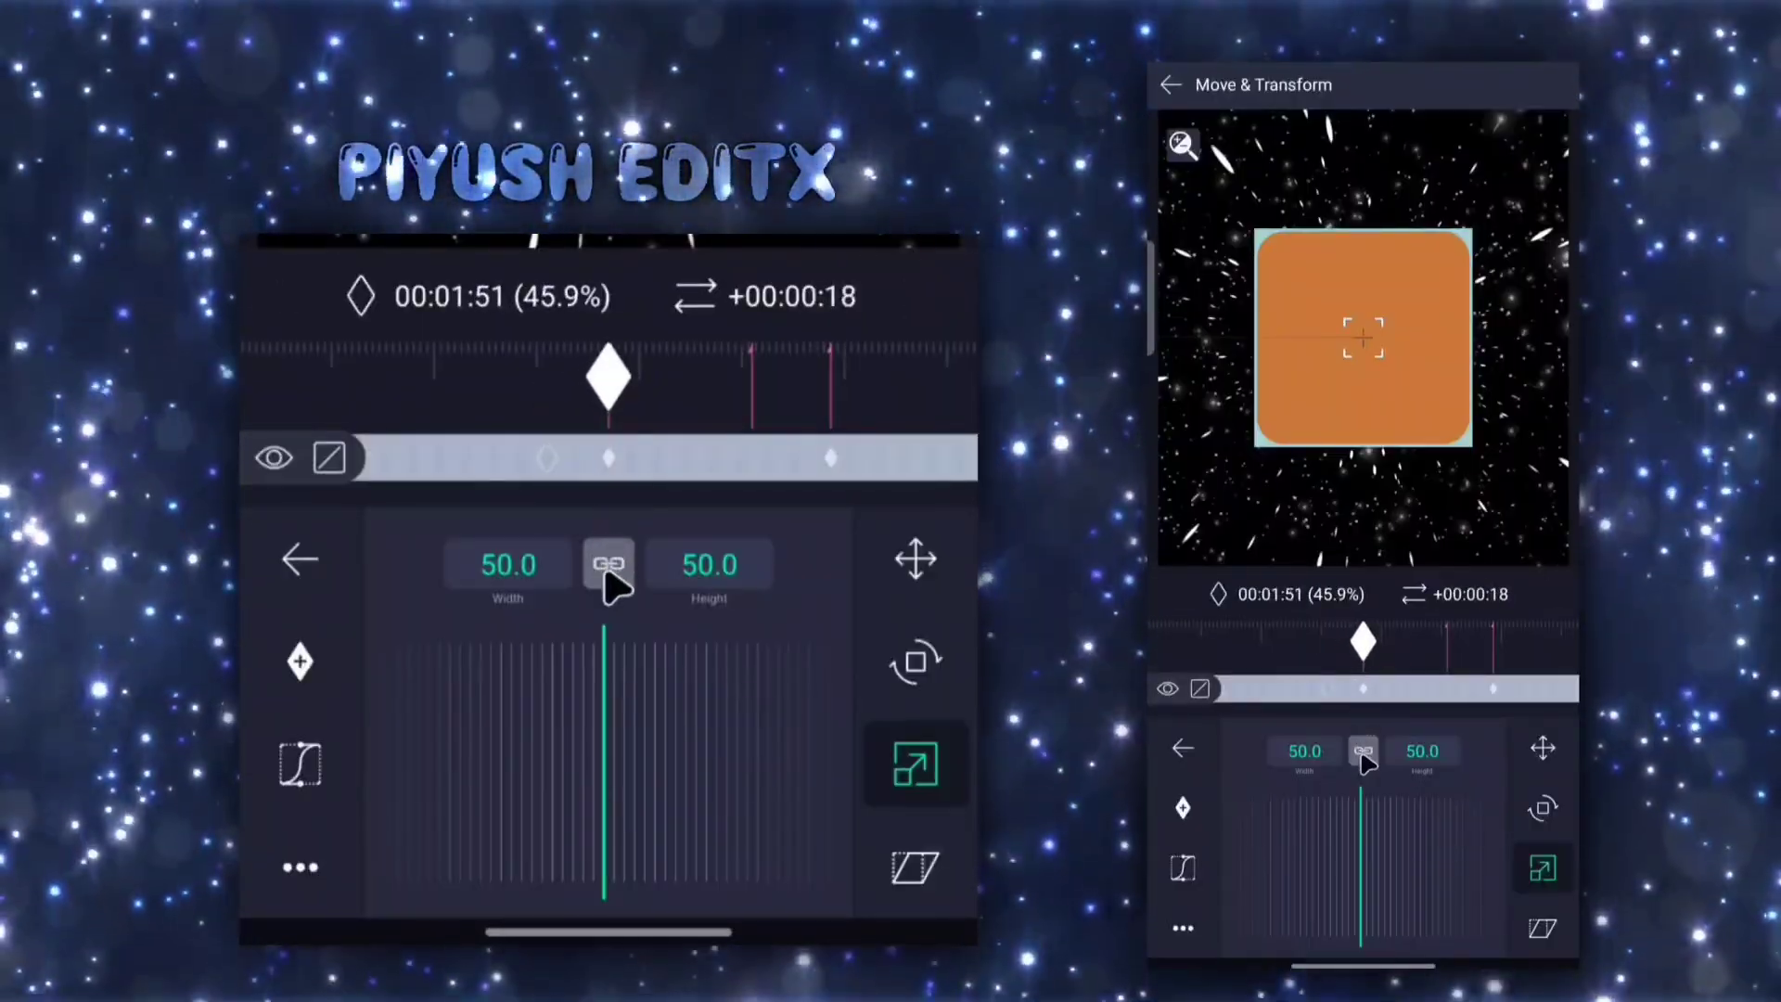
pyautogui.click(507, 564)
pyautogui.write('100')
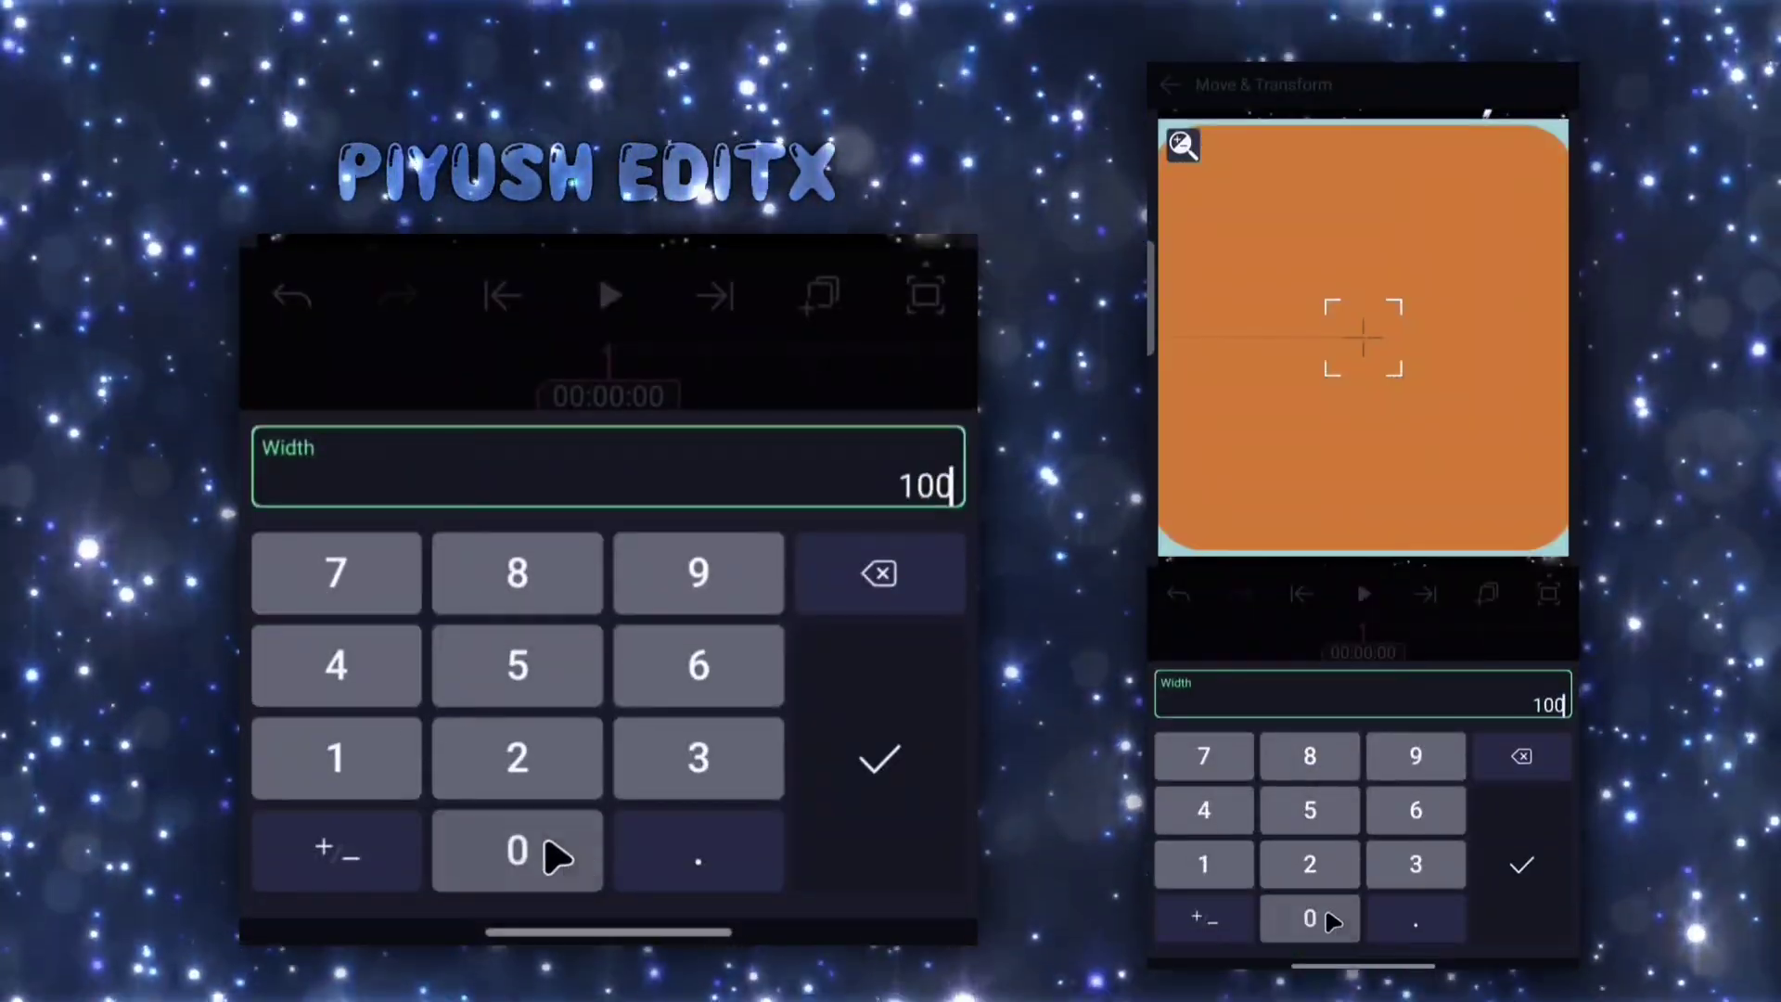
pyautogui.click(879, 756)
pyautogui.moveTo(766, 488); pyautogui.dragTo(526, 490)
pyautogui.click(298, 764)
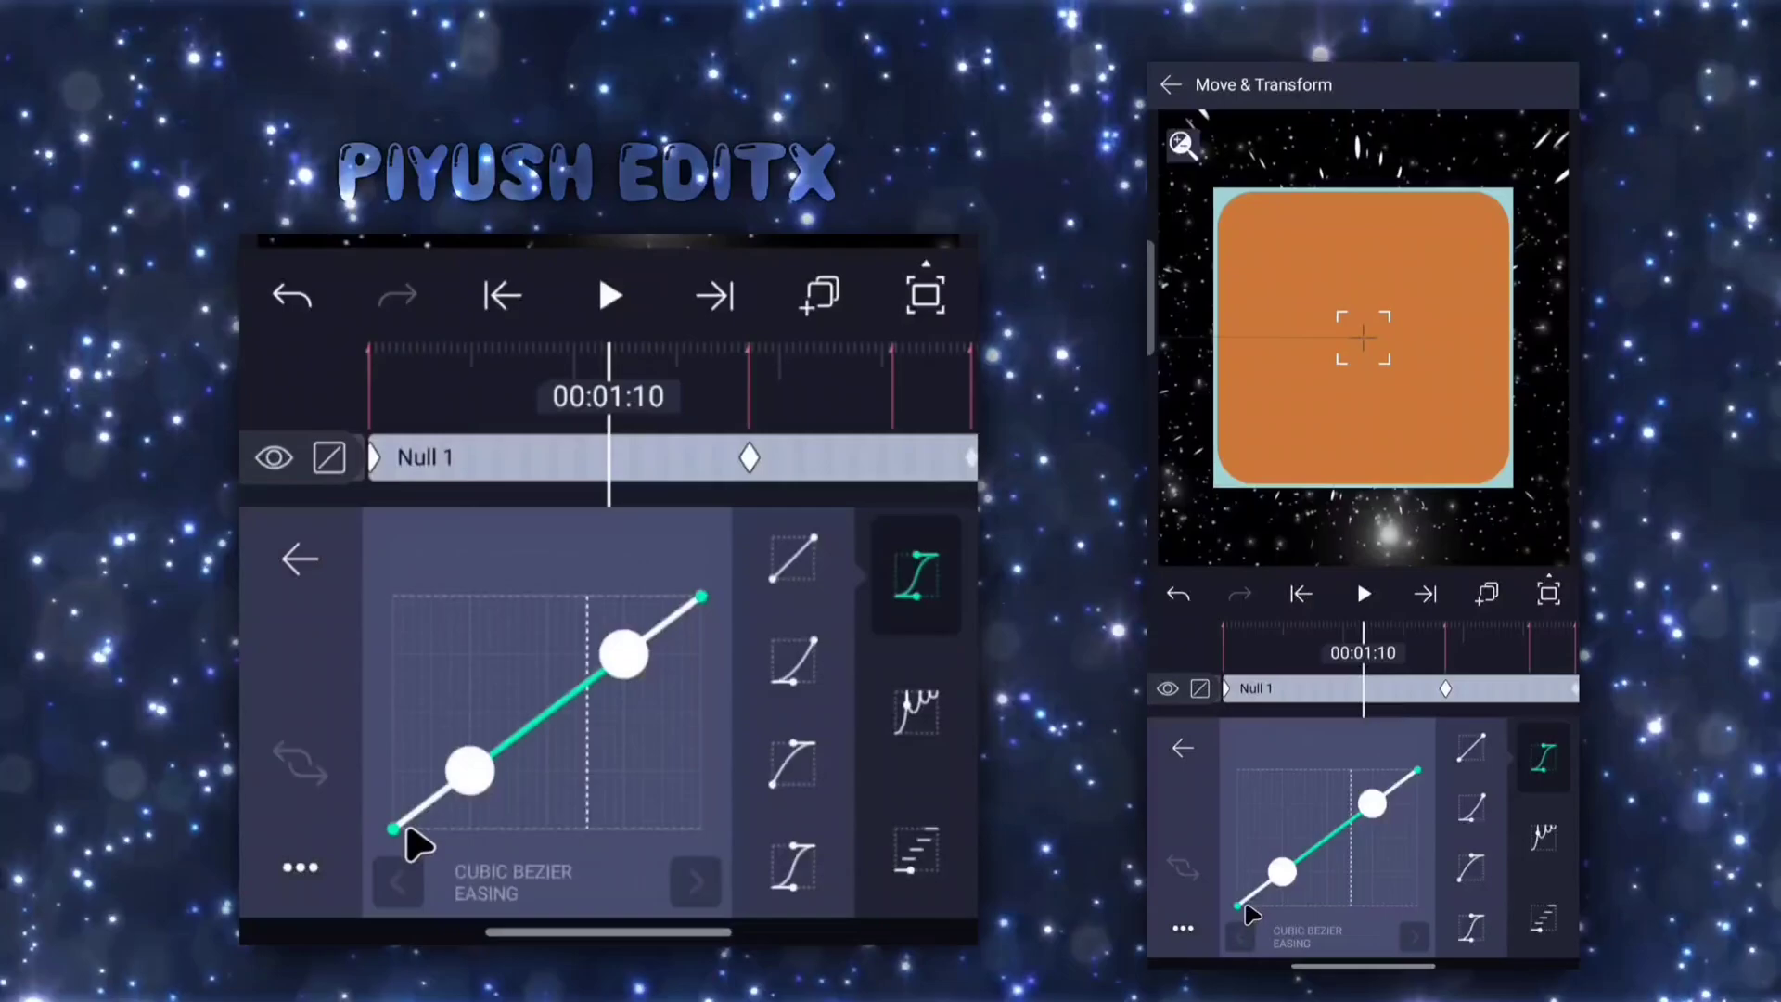
pyautogui.click(299, 559)
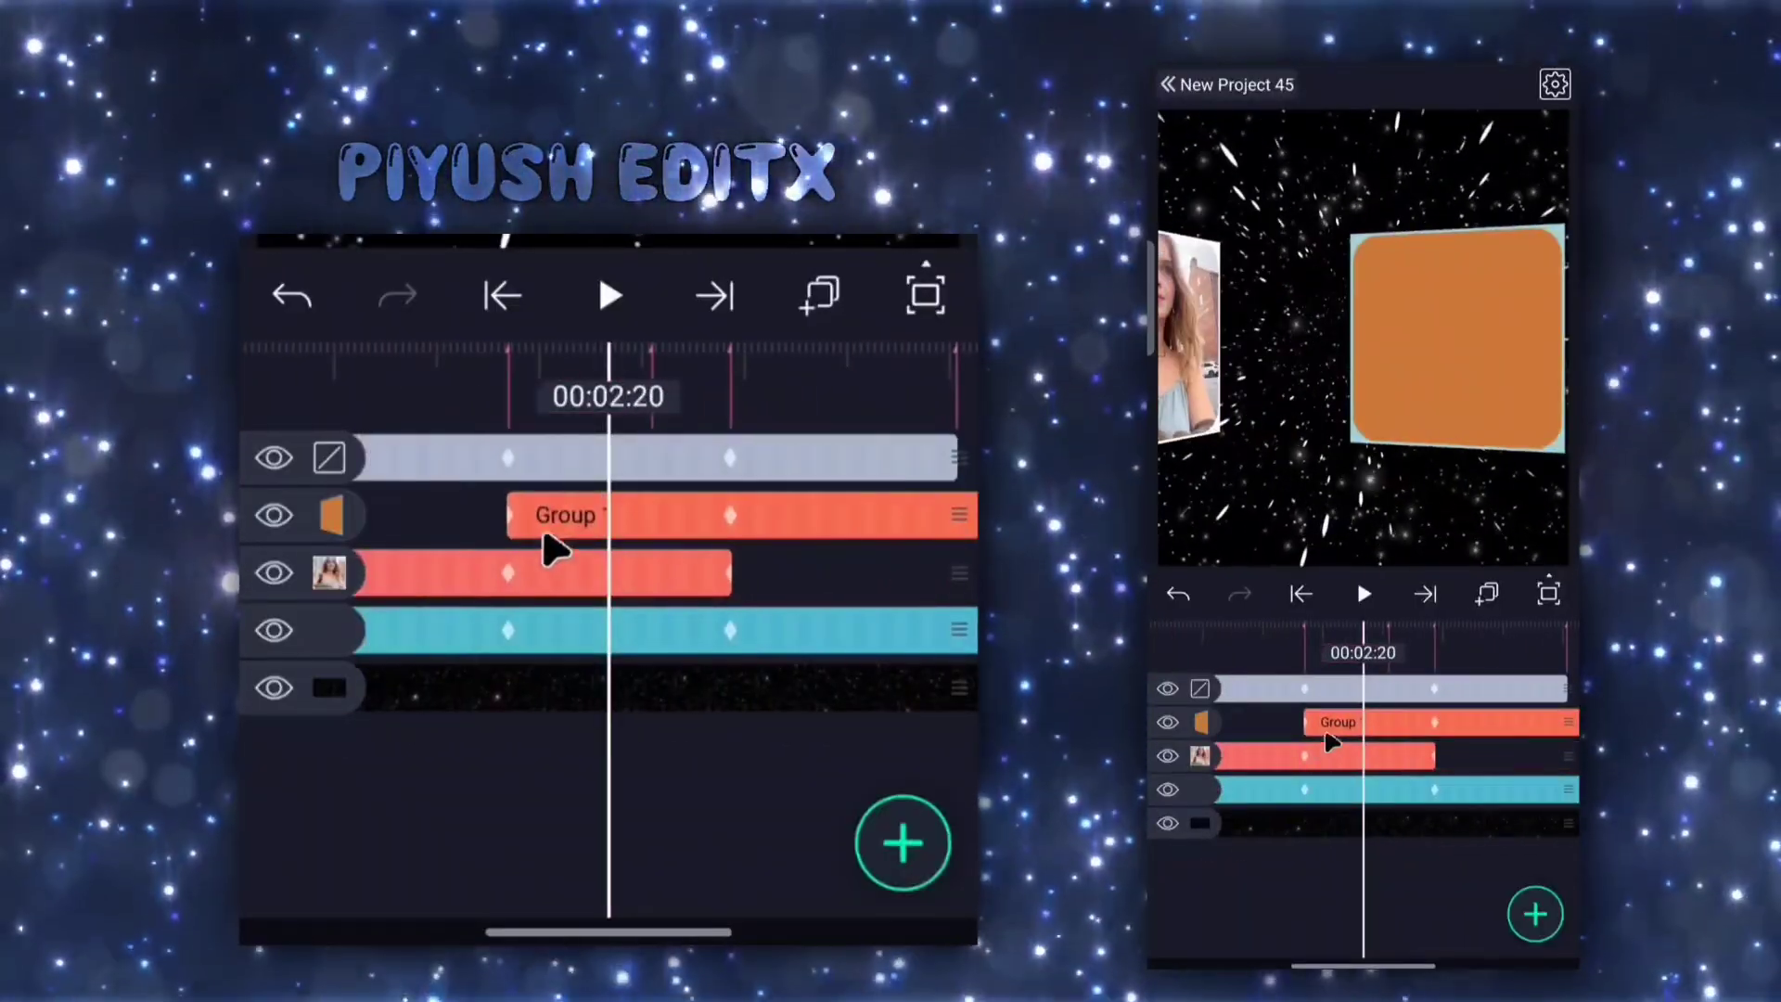
# - Inside Group 1, fill Rectangle 2 with a photo and play back the animation
pyautogui.click(546, 526)
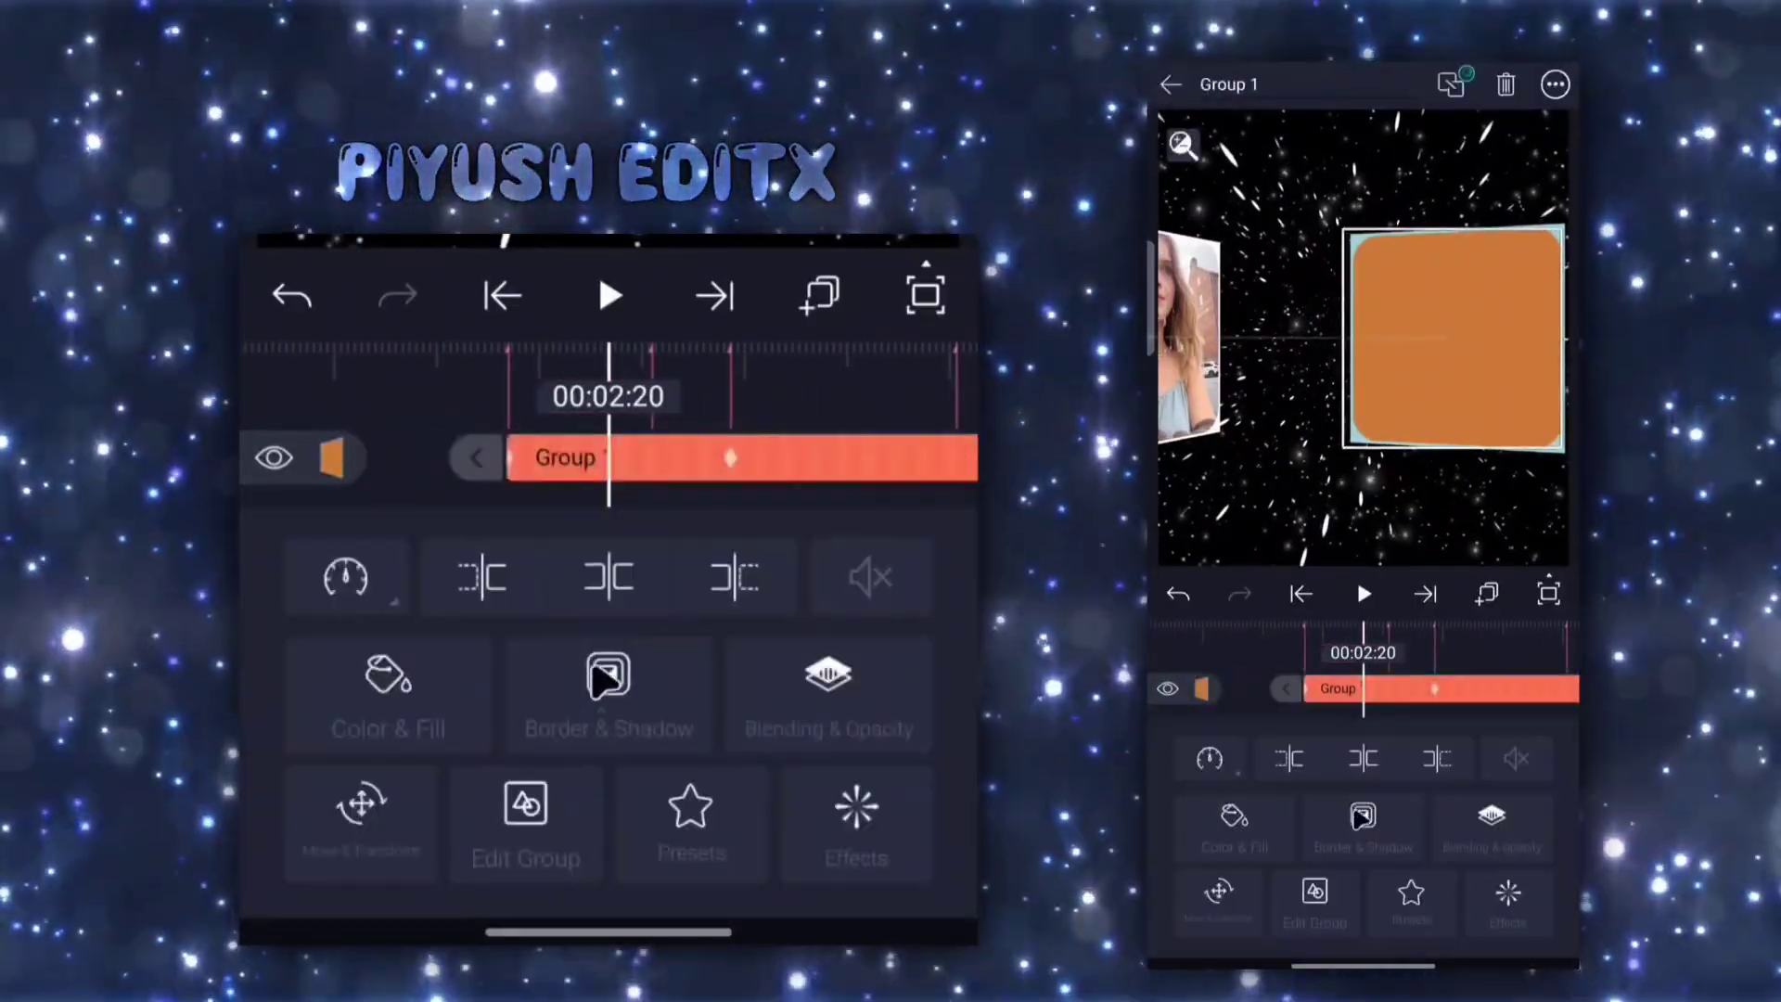
pyautogui.click(524, 822)
pyautogui.click(585, 515)
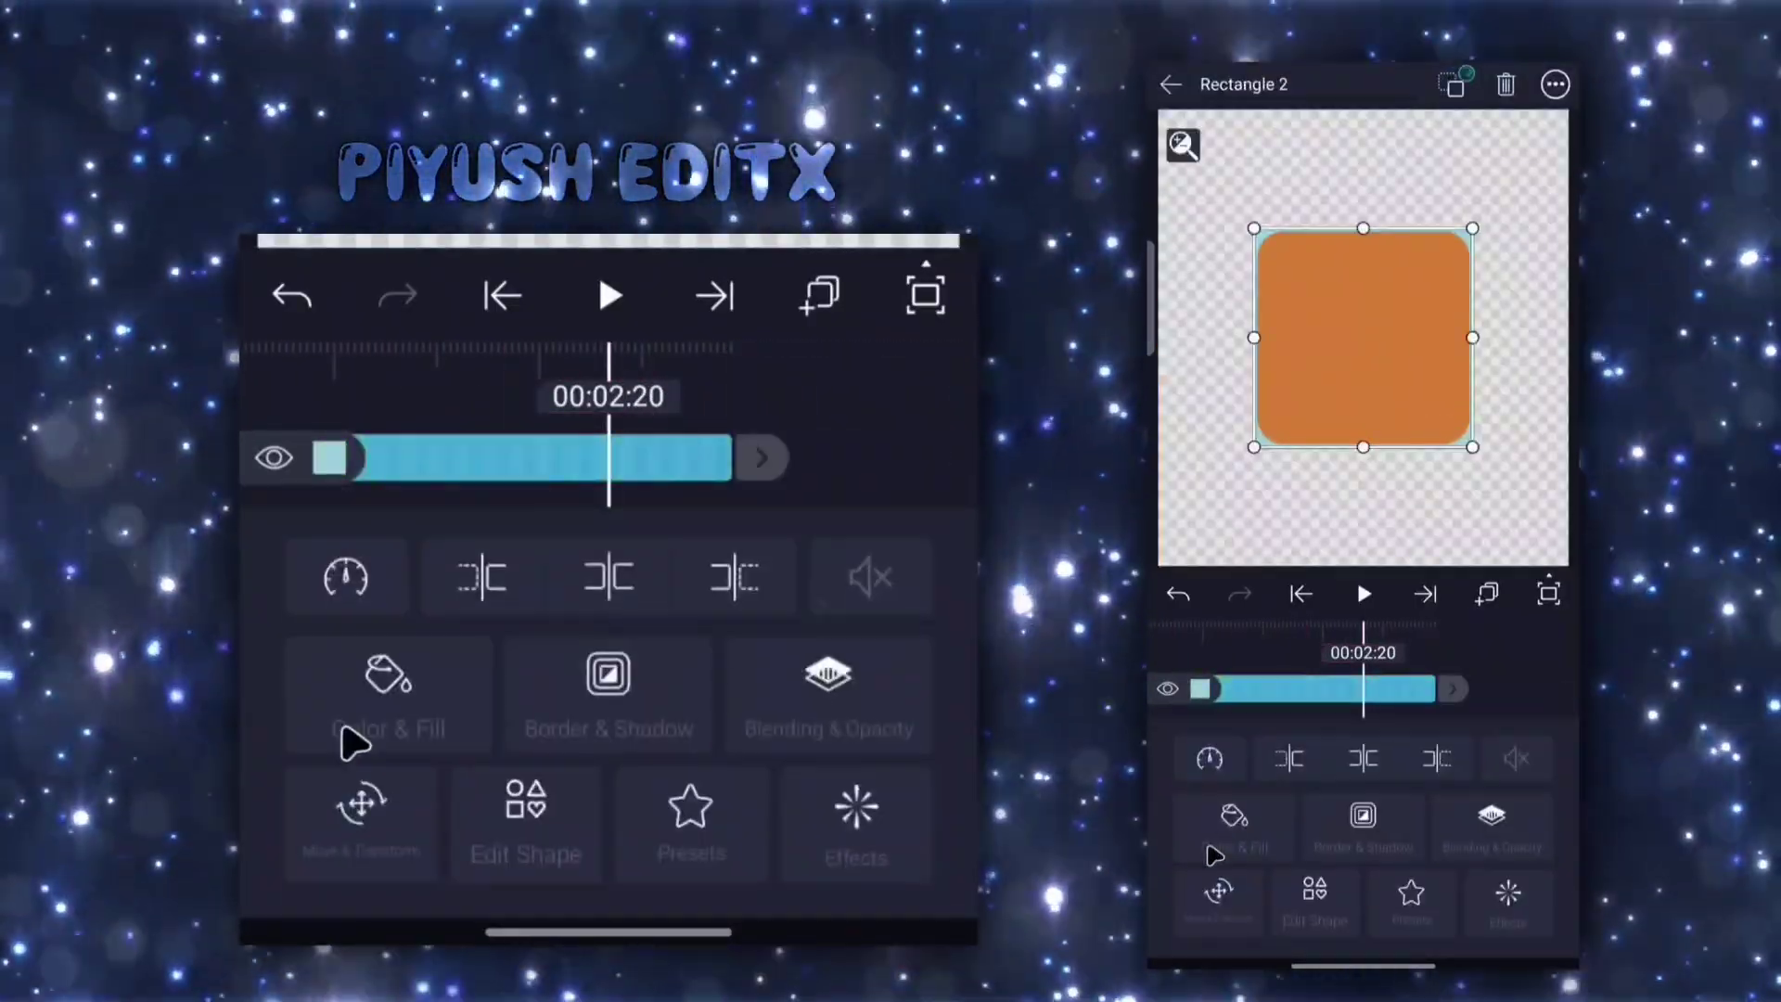
pyautogui.click(355, 737)
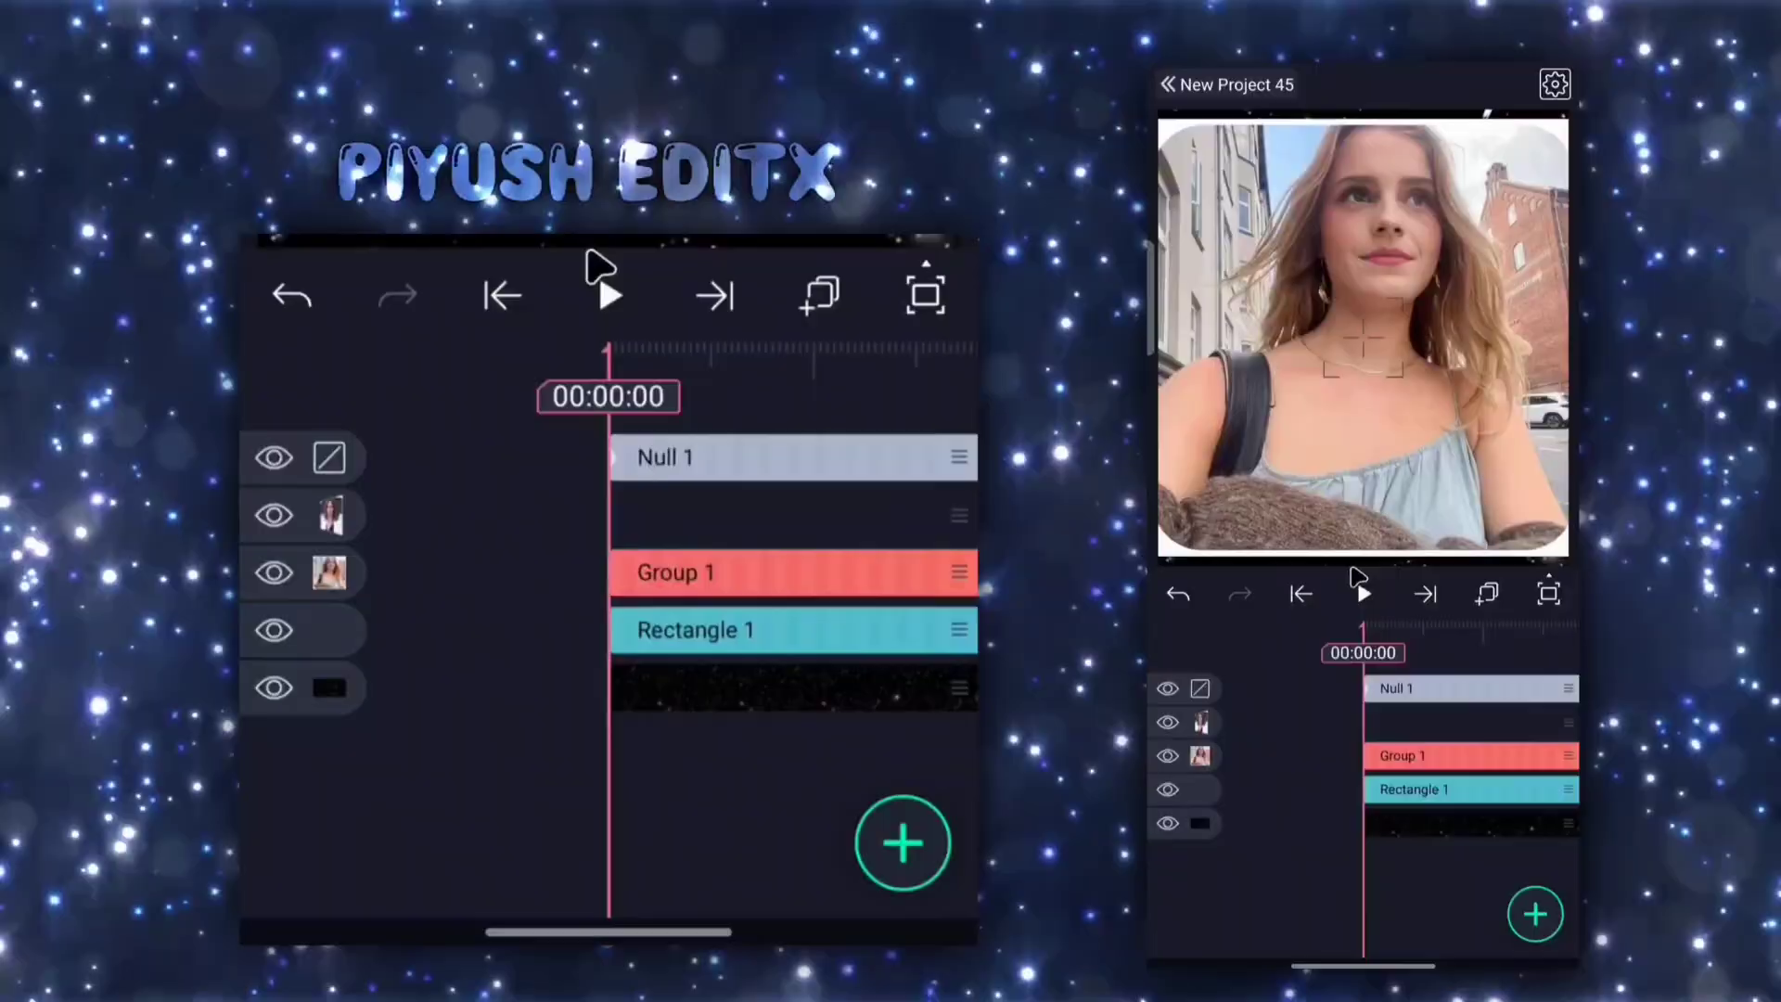
pyautogui.click(605, 290)
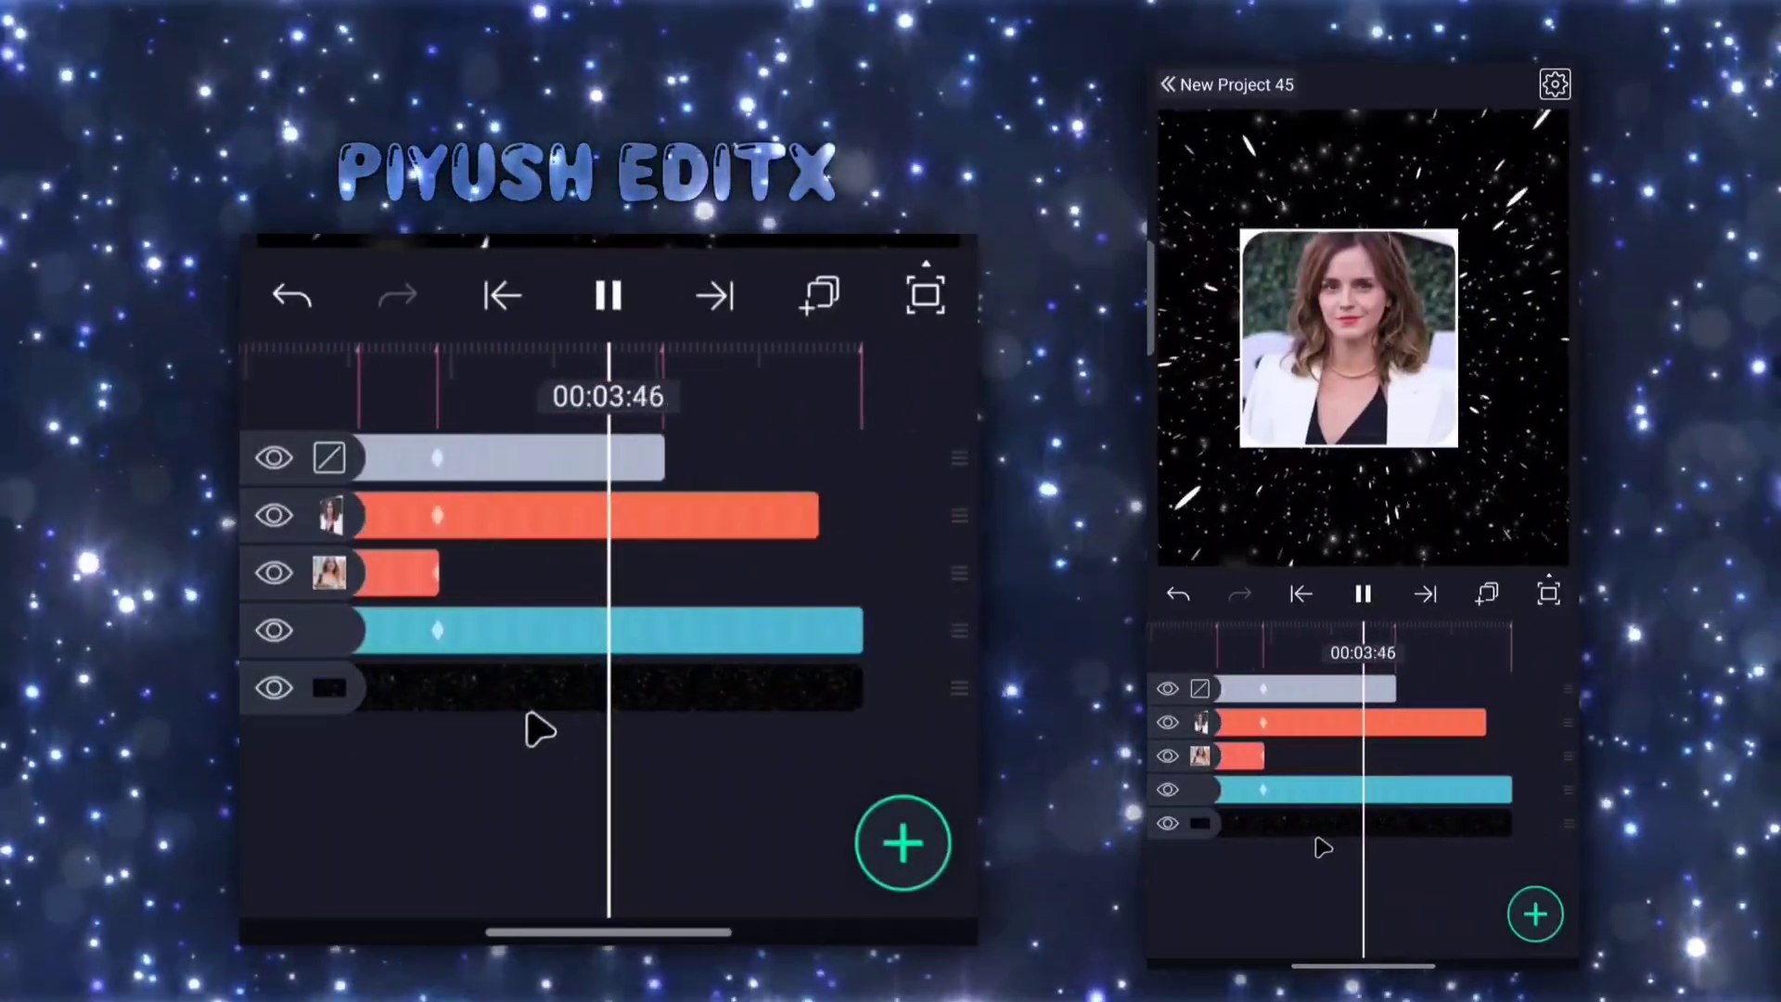